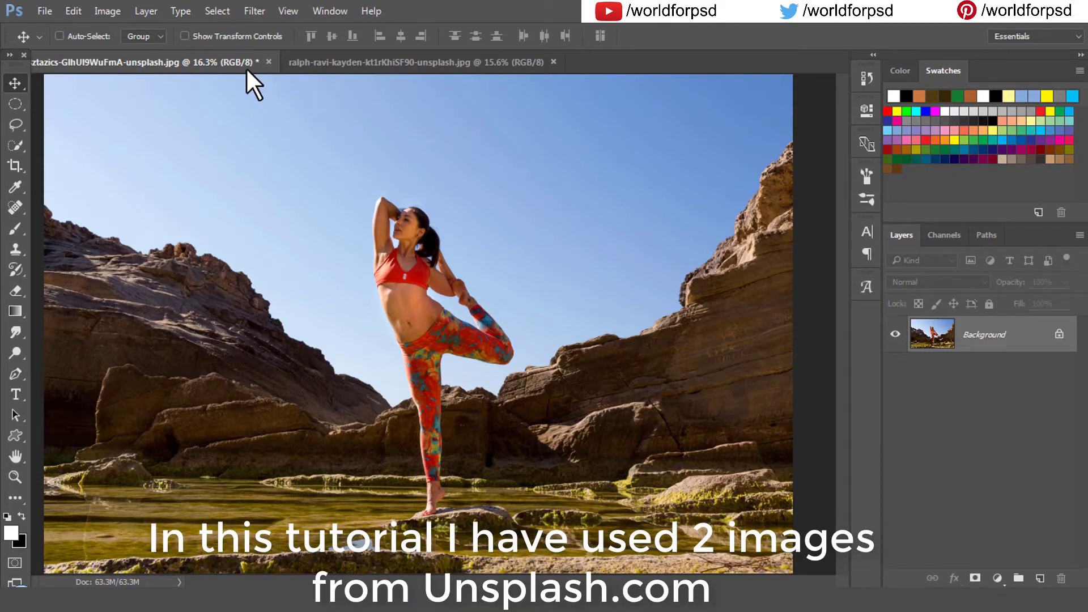
# Convert the yoga photo's locked Background into an editable Layer 0
pyautogui.click(420, 62)
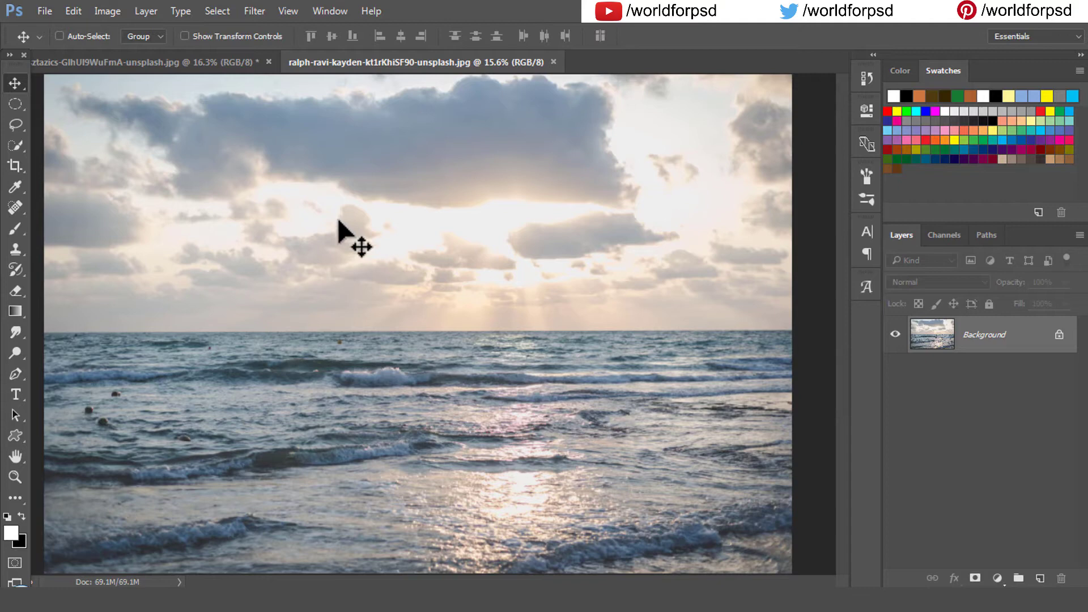
pyautogui.click(206, 60)
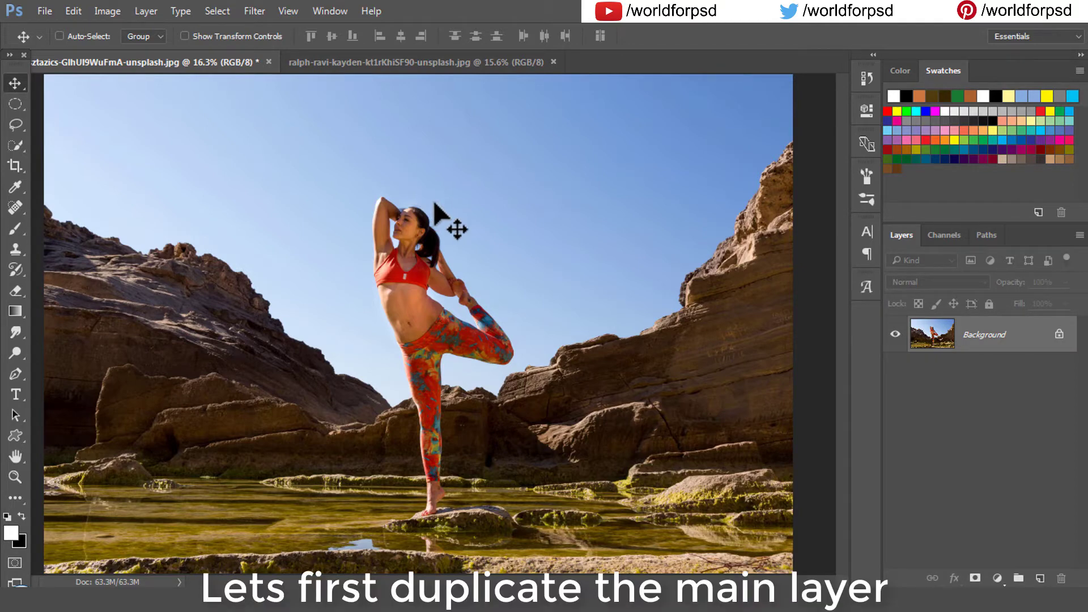
pyautogui.rightClick(1040, 340)
pyautogui.click(979, 352)
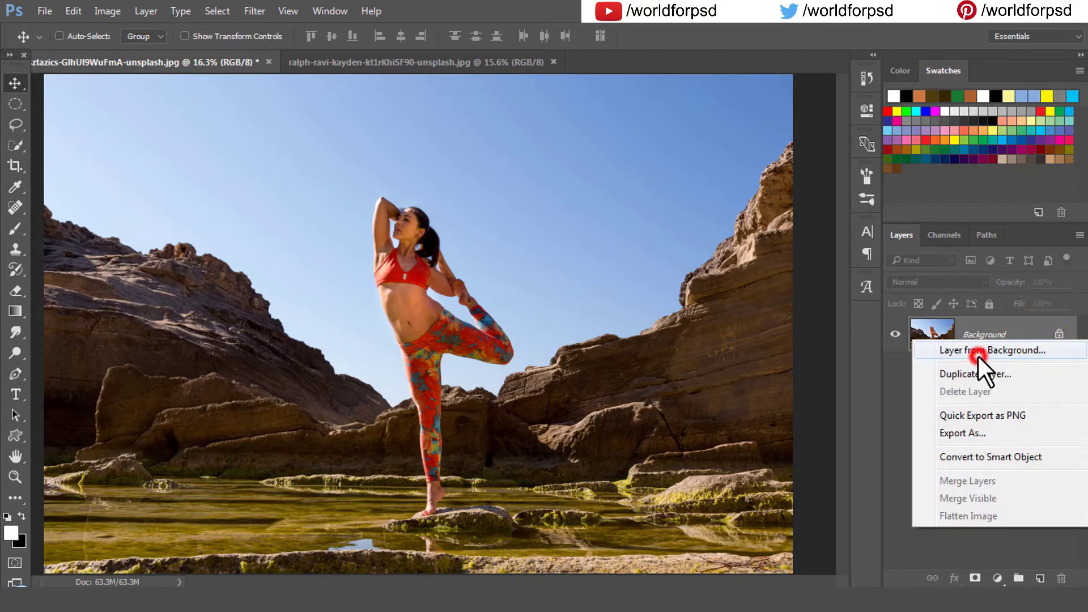
pyautogui.click(679, 189)
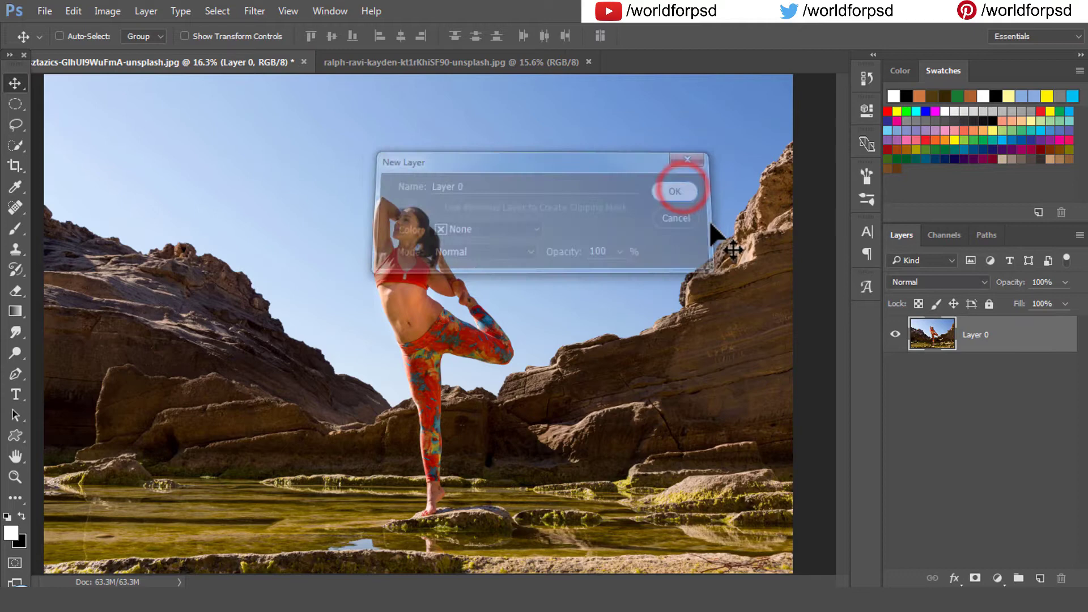
# Duplicate Layer 0 to create Layer 0 copy above it
pyautogui.rightClick(1008, 337)
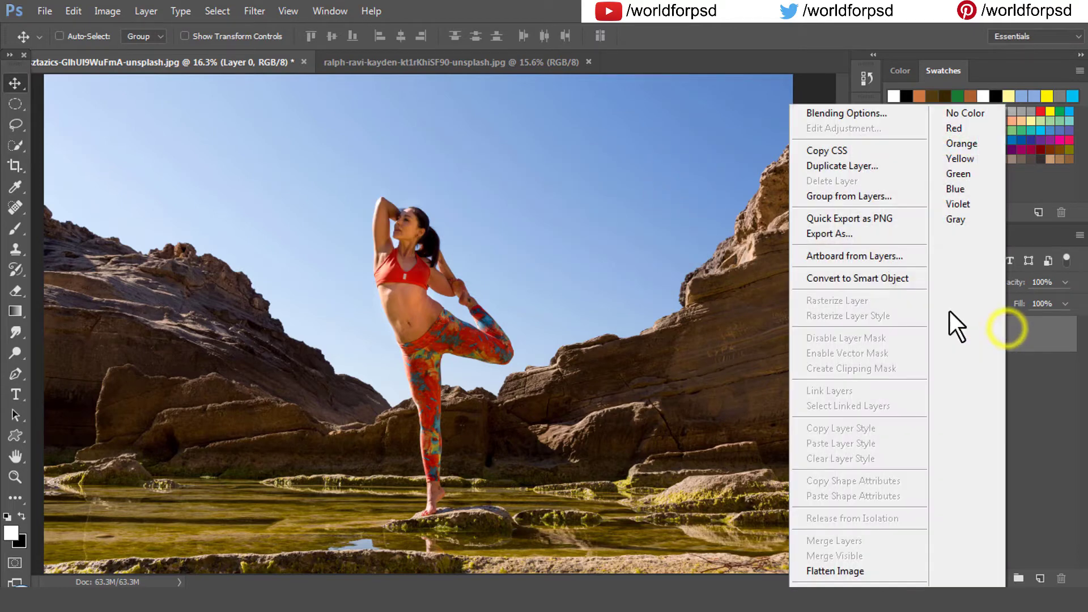
pyautogui.click(844, 167)
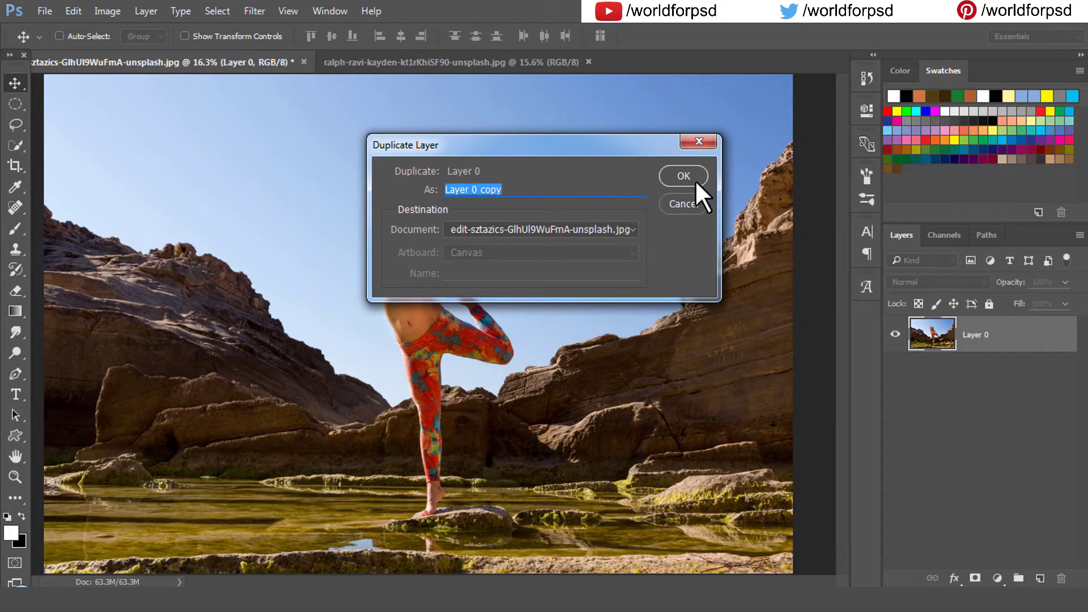
pyautogui.click(696, 179)
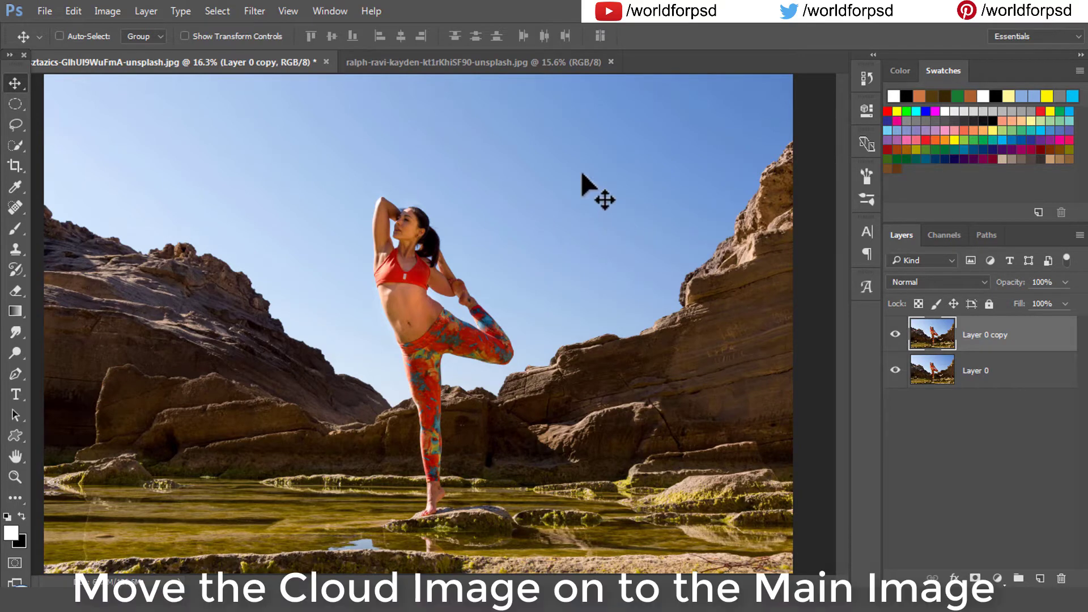
# Place the seascape clouds as a new layer, hide it, and select Layer 0 copy
pyautogui.moveTo(517, 84); pyautogui.dragTo(438, 210)
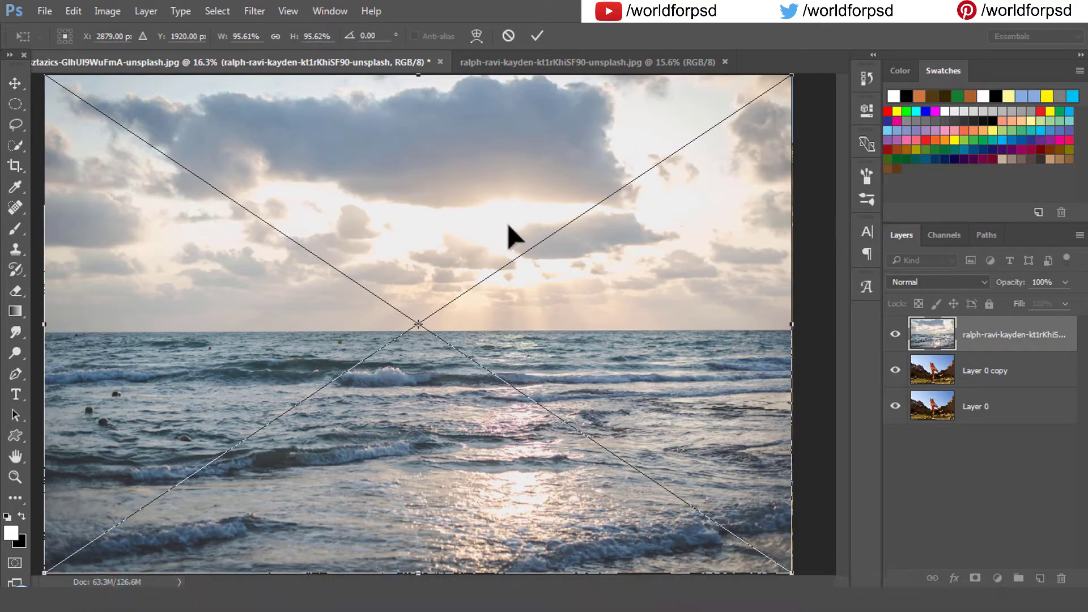
pyautogui.click(536, 36)
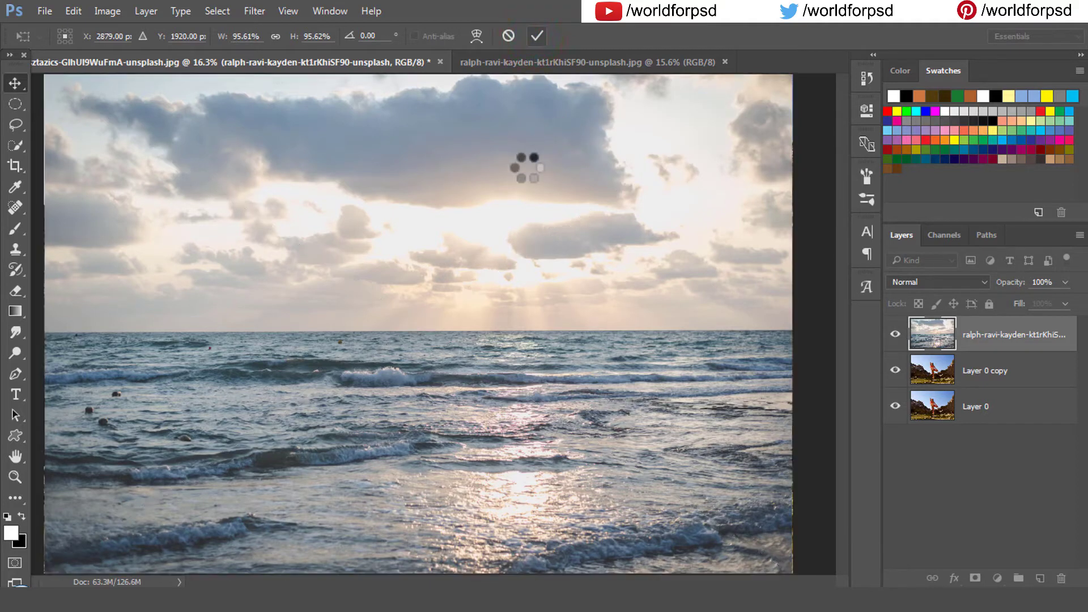
pyautogui.click(895, 334)
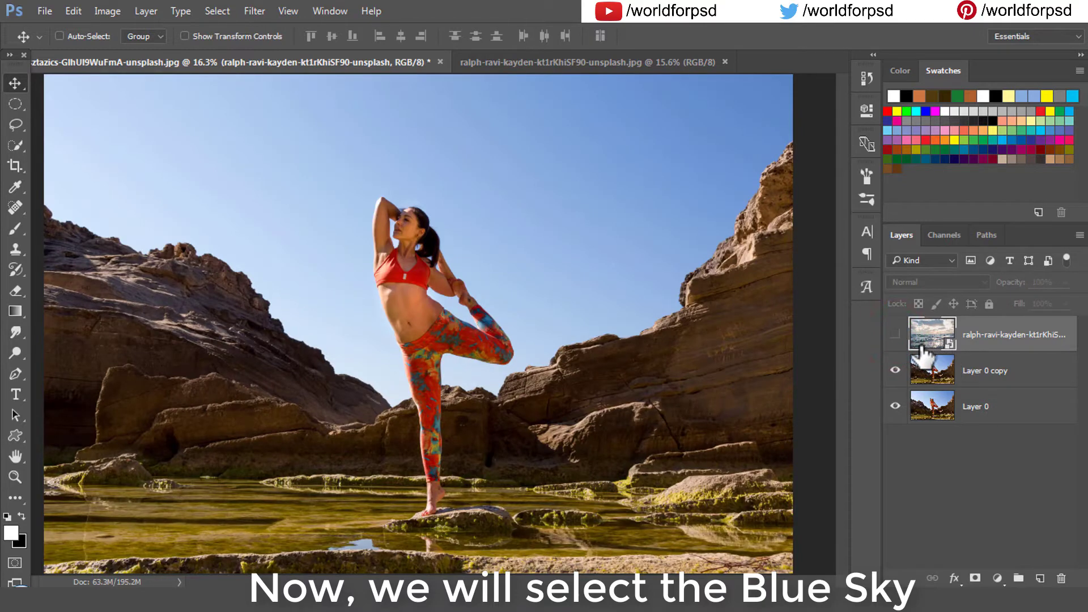
pyautogui.click(924, 373)
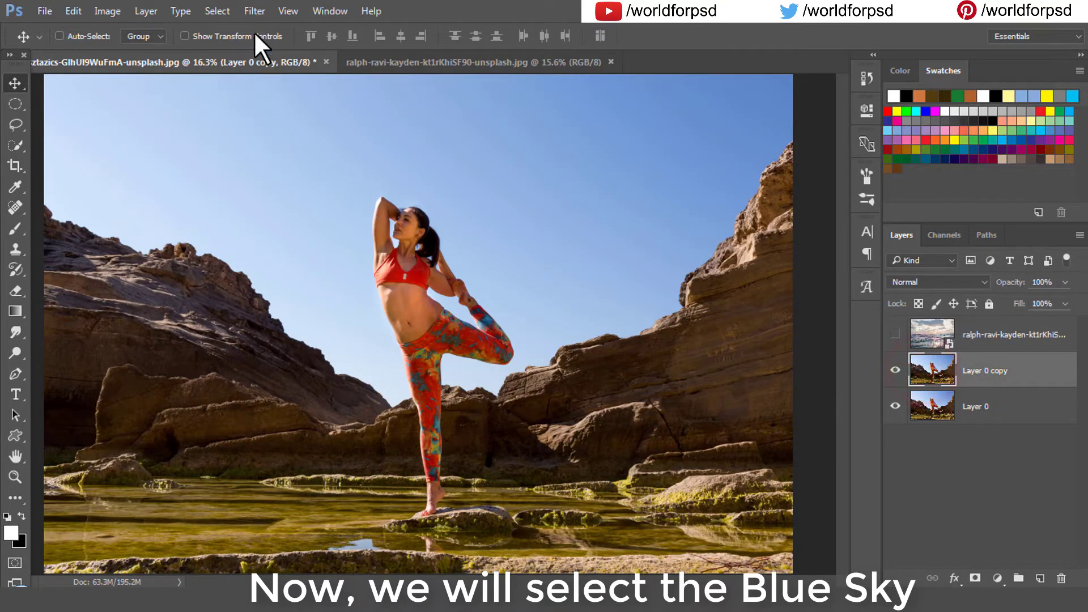
# Select the blue sky with Color Range, sampling the sky and setting Fuzziness to 104
pyautogui.click(217, 10)
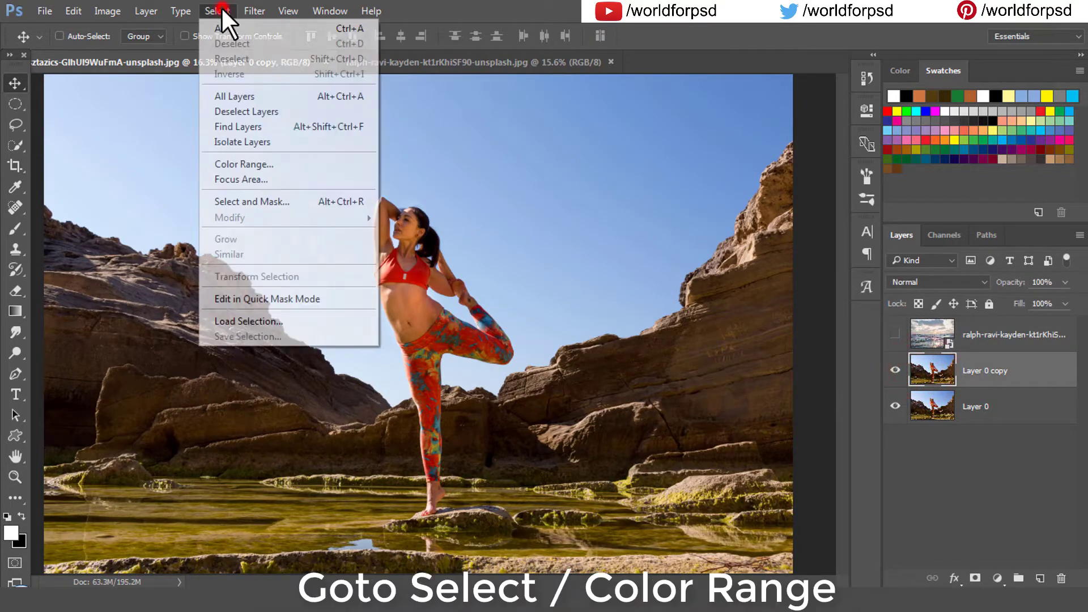
pyautogui.click(275, 163)
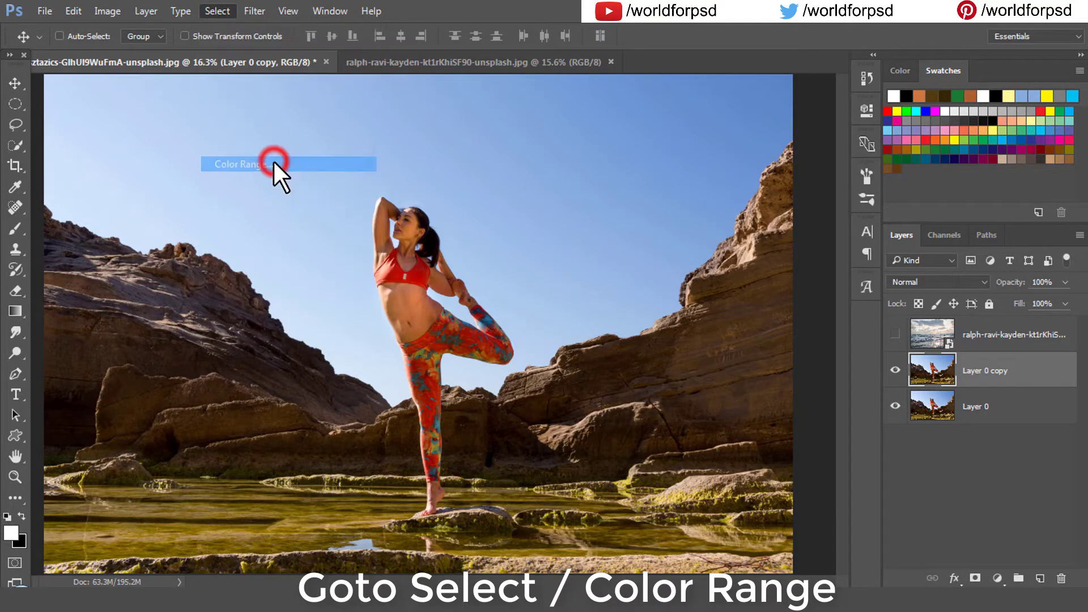
pyautogui.click(359, 136)
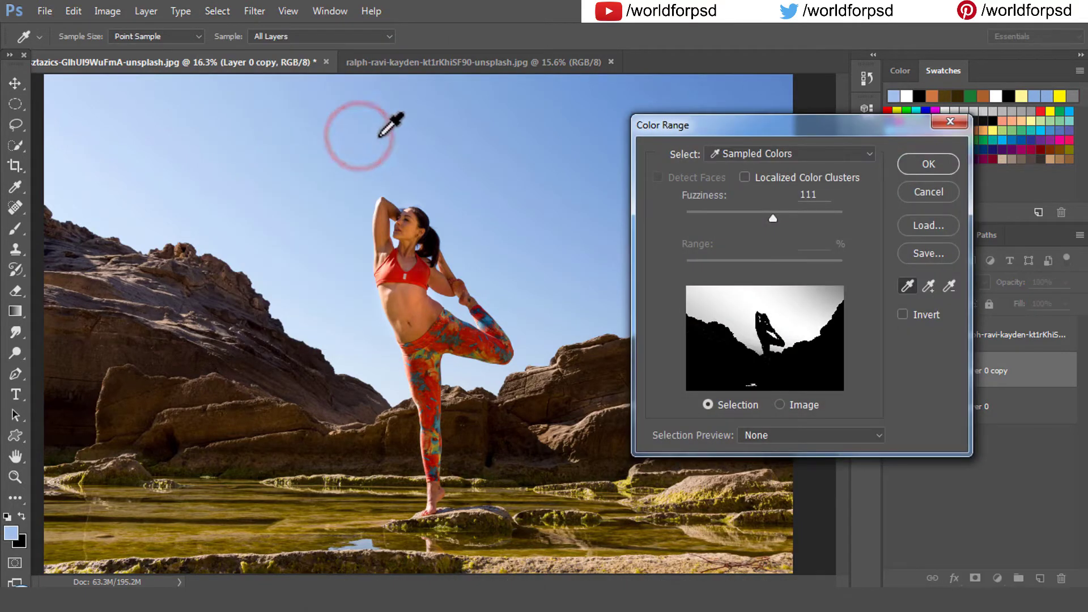
pyautogui.click(376, 135)
pyautogui.moveTo(772, 219)
pyautogui.mouseDown()
pyautogui.moveTo(723, 213)
pyautogui.moveTo(788, 219)
pyautogui.moveTo(768, 219)
pyautogui.mouseUp()
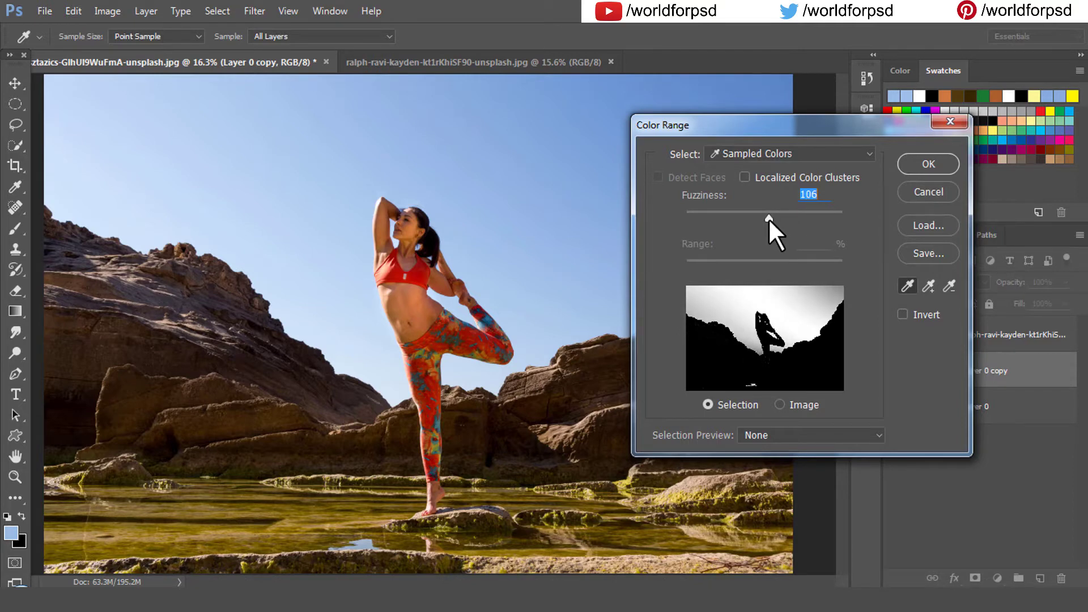
pyautogui.moveTo(769, 219); pyautogui.dragTo(767, 219)
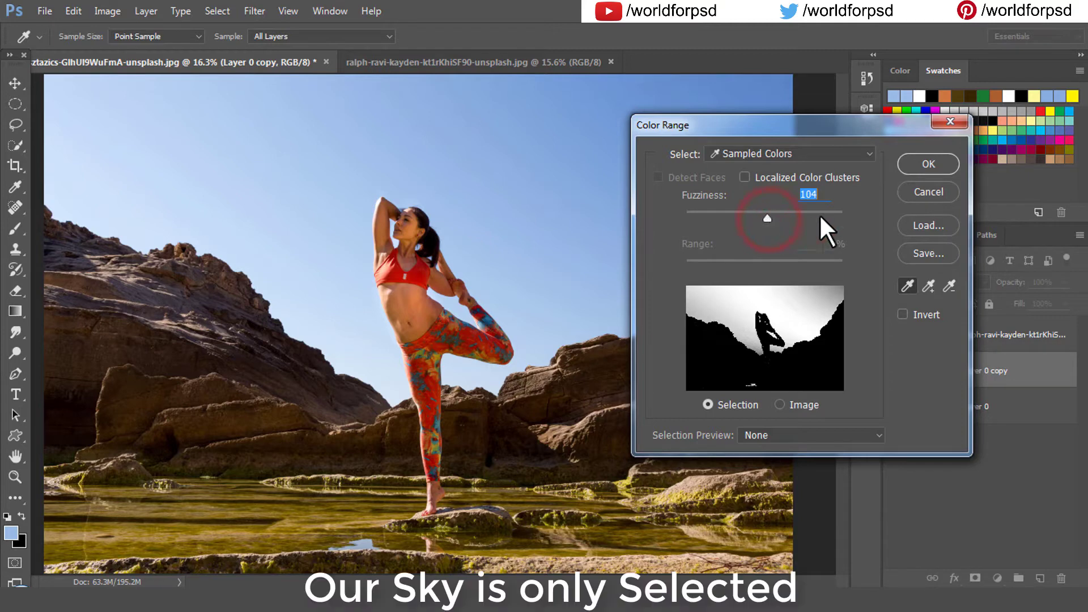
pyautogui.click(908, 163)
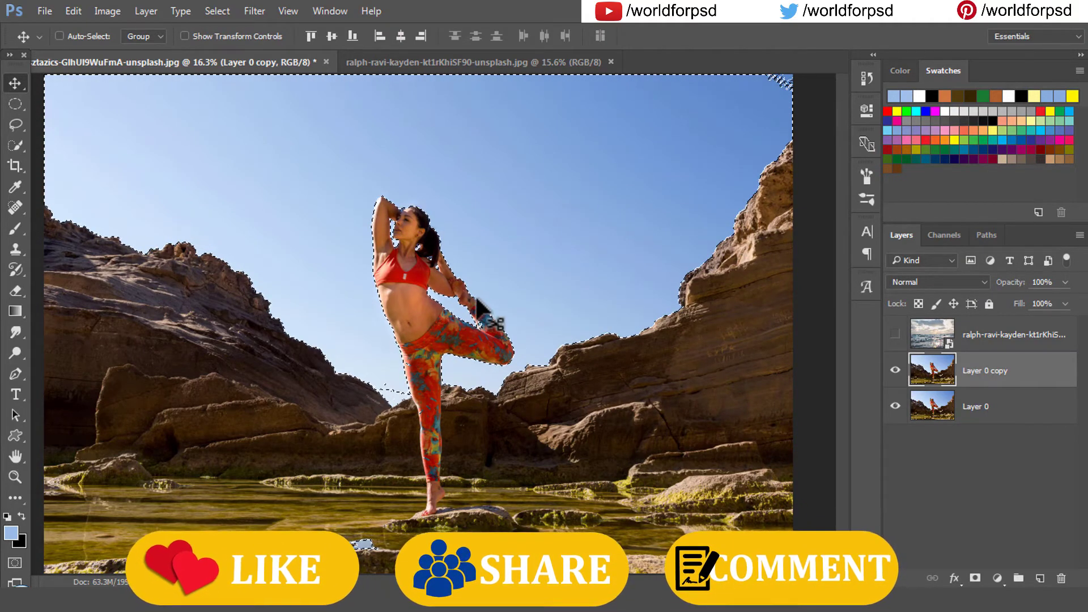
# Check the selection edges, then show the cloud layer and mask it to the sky selection
pyautogui.press('z')
pyautogui.click(458, 302)
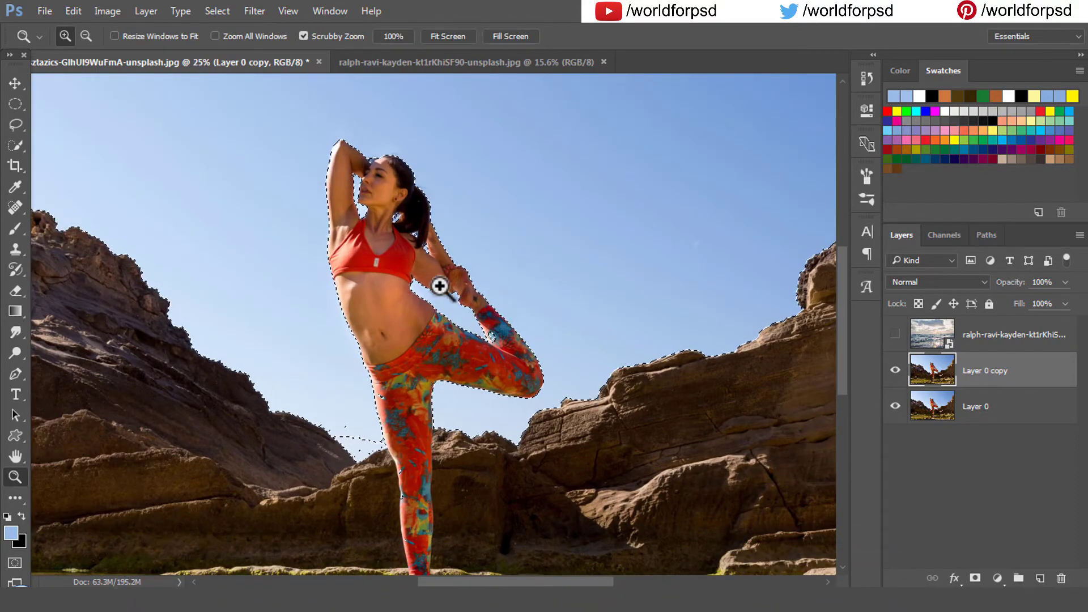
pyautogui.hotkey('ctrl', '0')
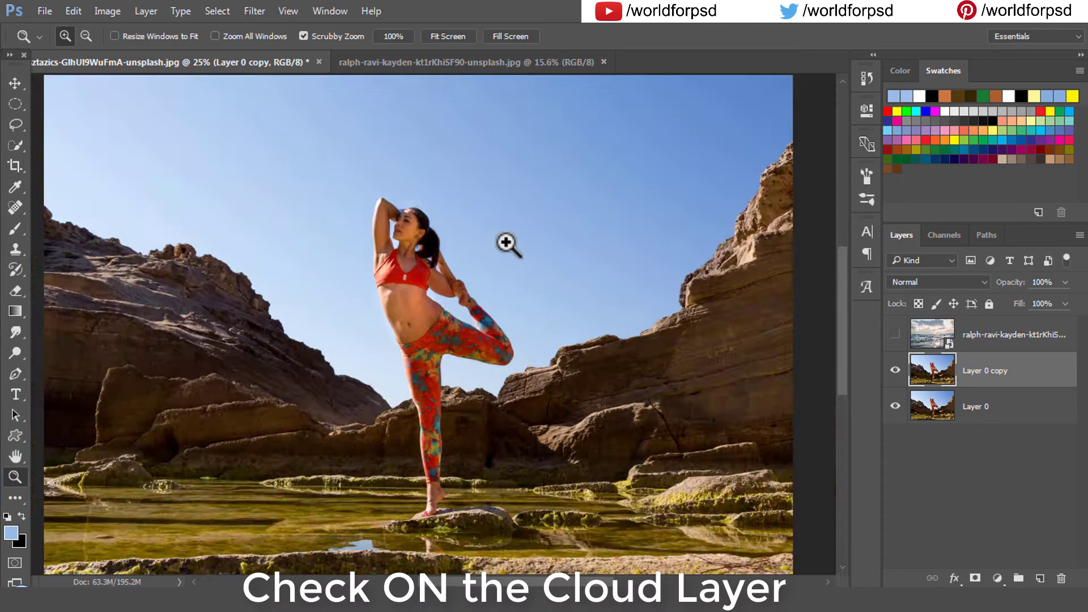
pyautogui.click(930, 340)
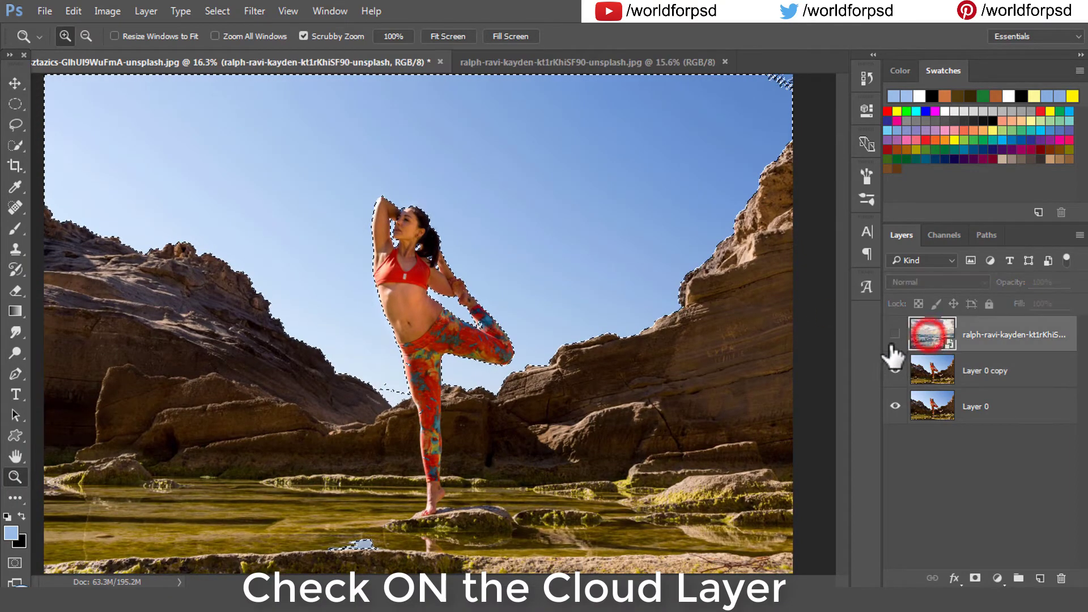
pyautogui.click(895, 334)
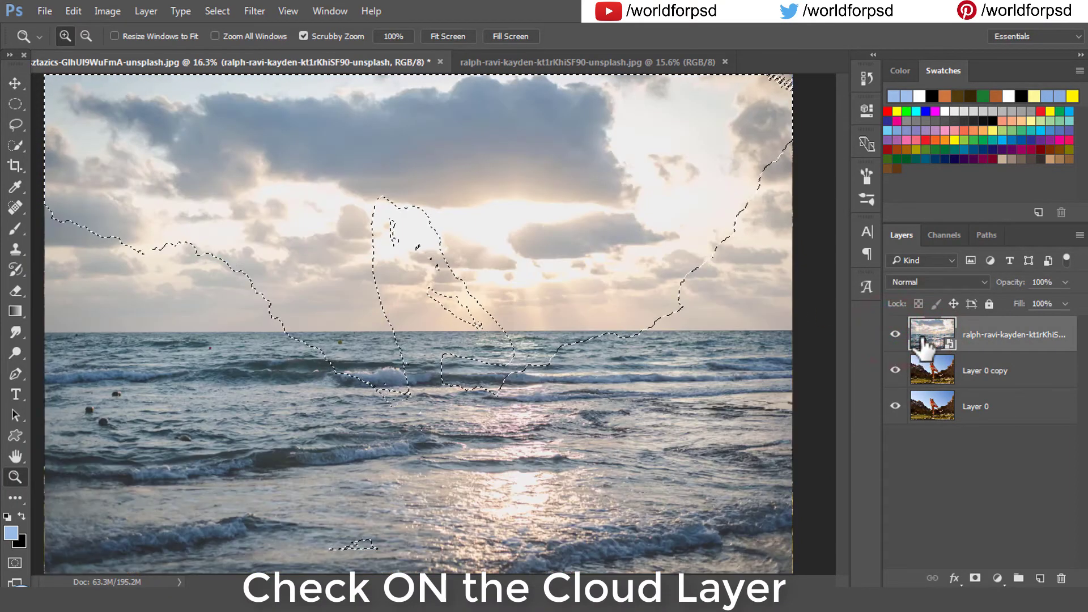
pyautogui.click(975, 578)
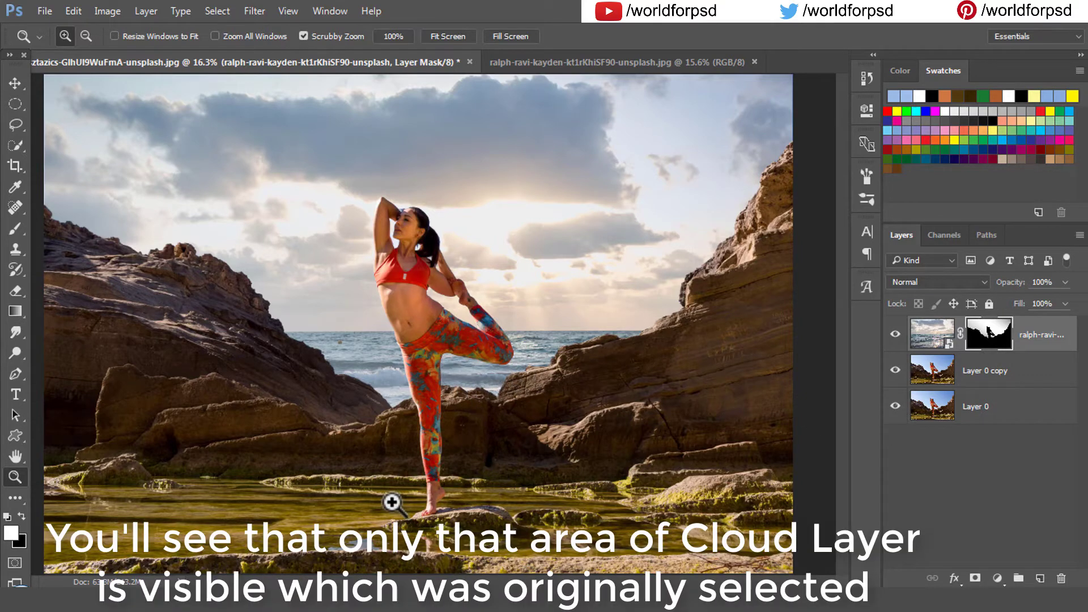
# Switch to the Brush with black as foreground, then return to the Move tool
pyautogui.press('b')
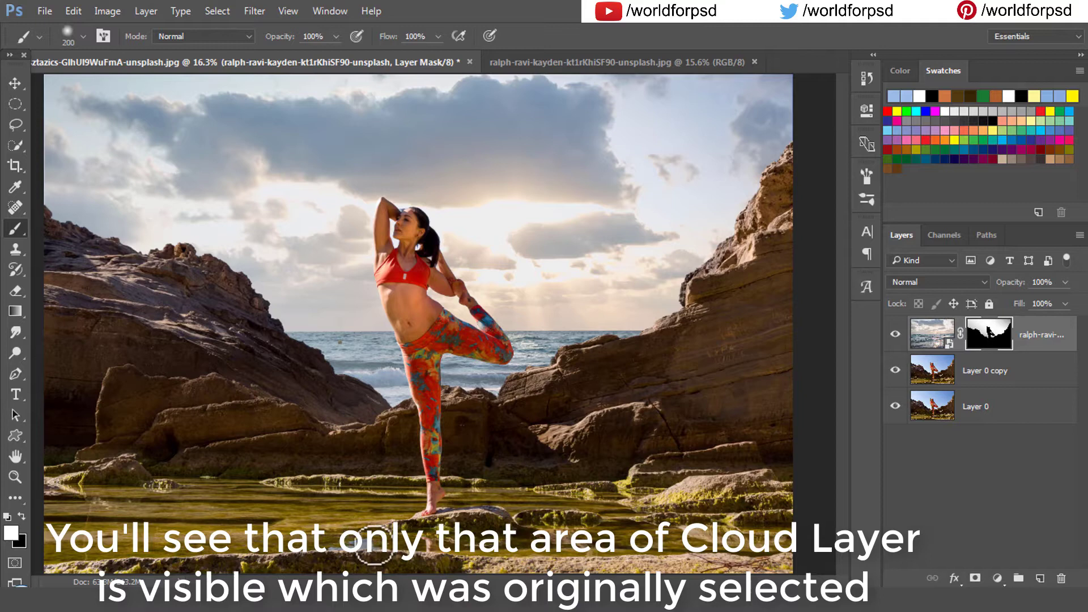
pyautogui.press('x')
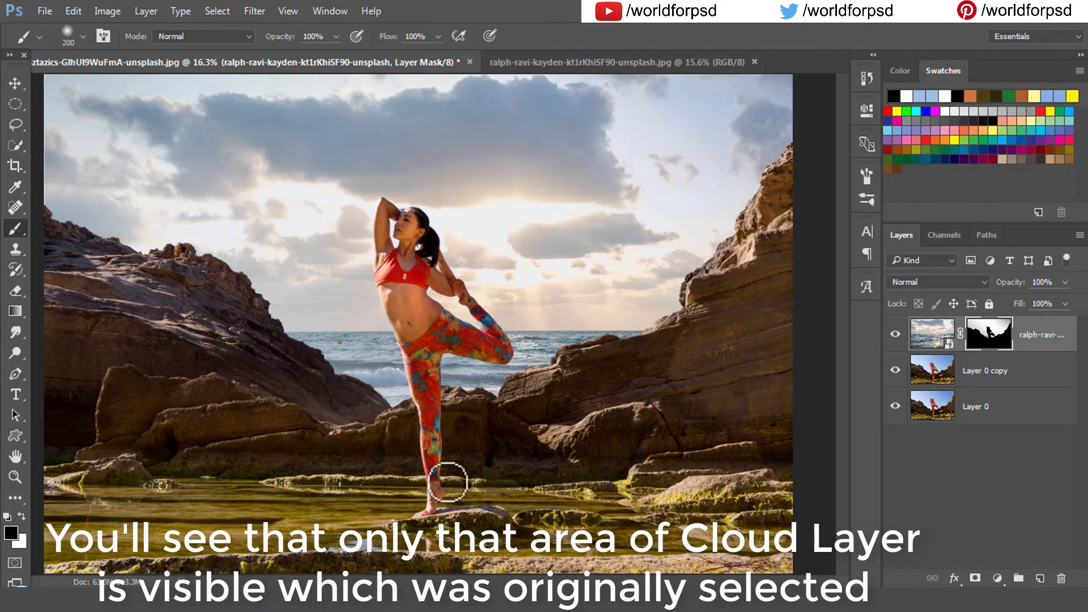
pyautogui.press('v')
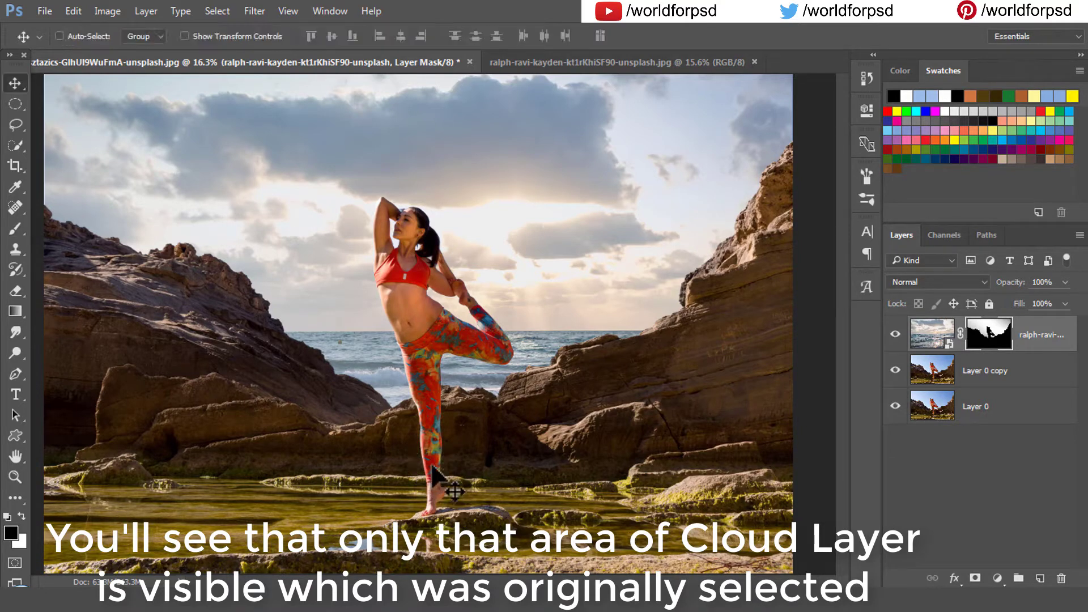
# Add a Curves adjustment layer and raise the Red channel curve to tint the clouds pink
pyautogui.click(1003, 579)
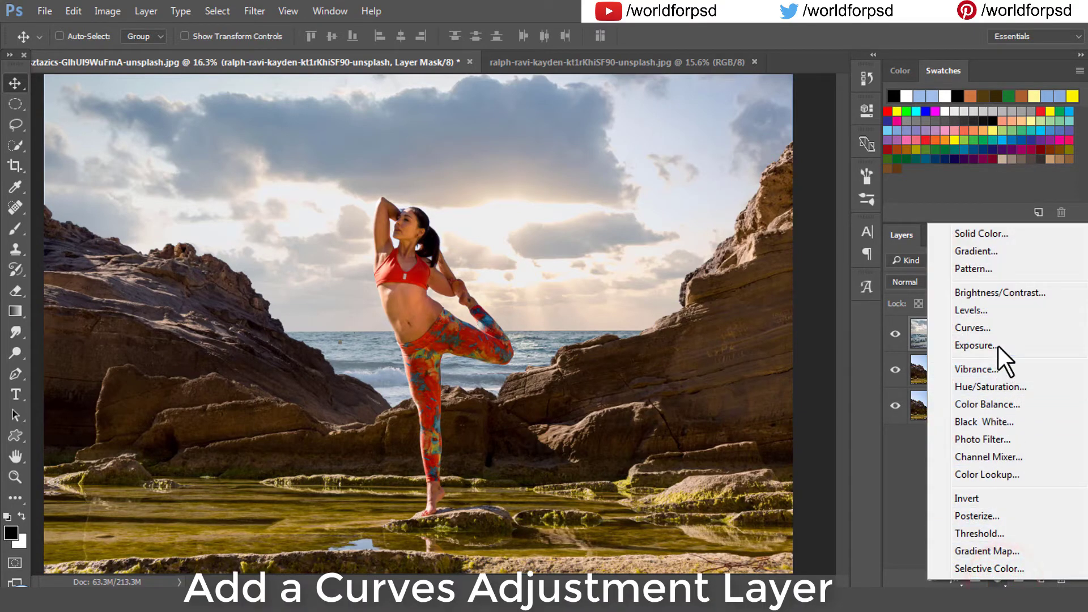
pyautogui.click(993, 329)
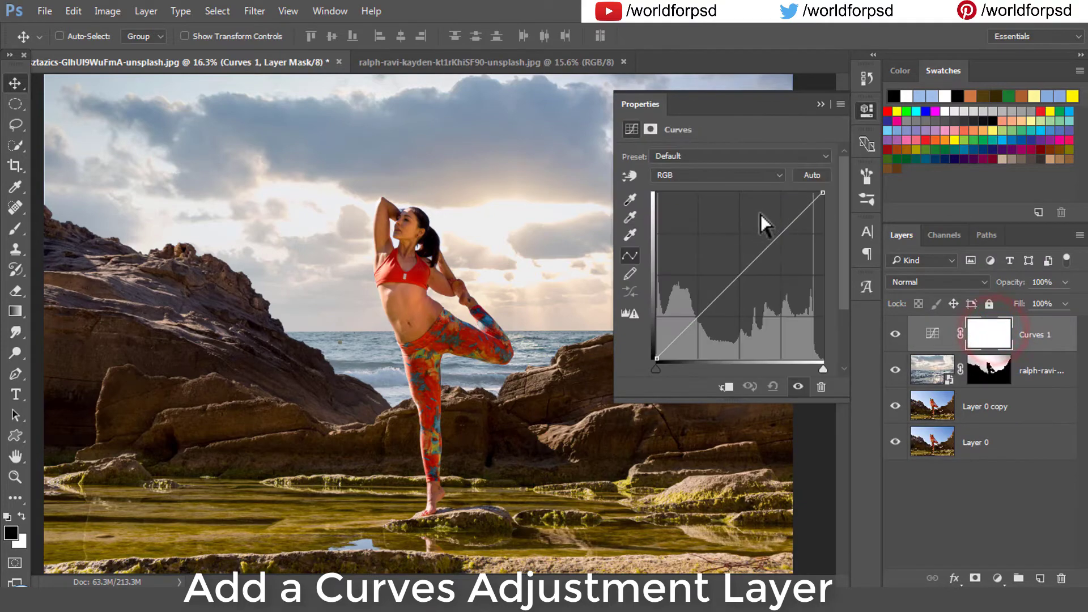
pyautogui.click(756, 174)
pyautogui.click(742, 197)
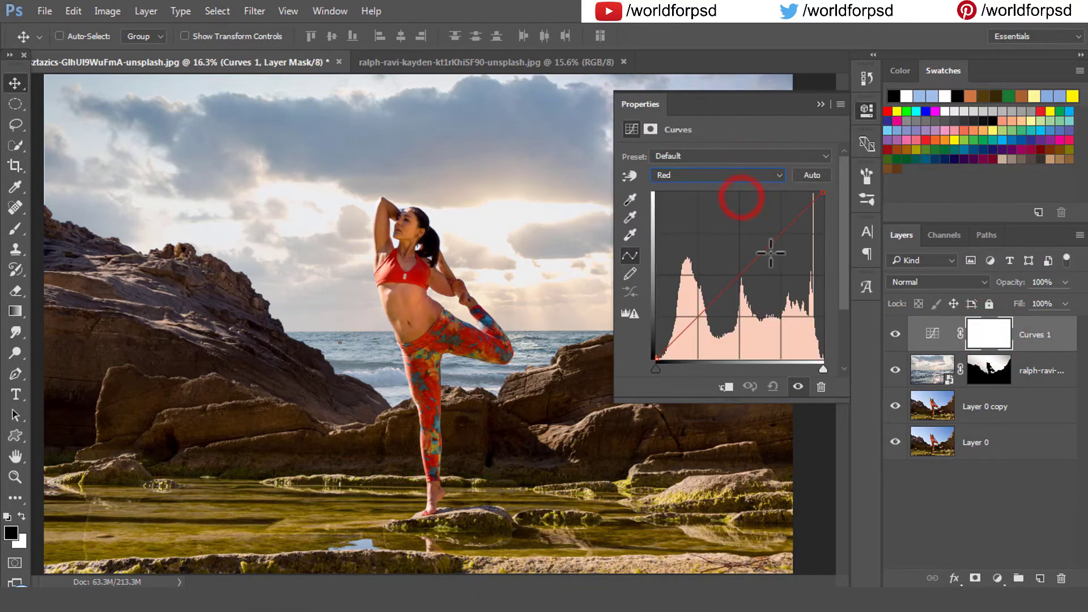
pyautogui.moveTo(769, 251); pyautogui.dragTo(754, 233)
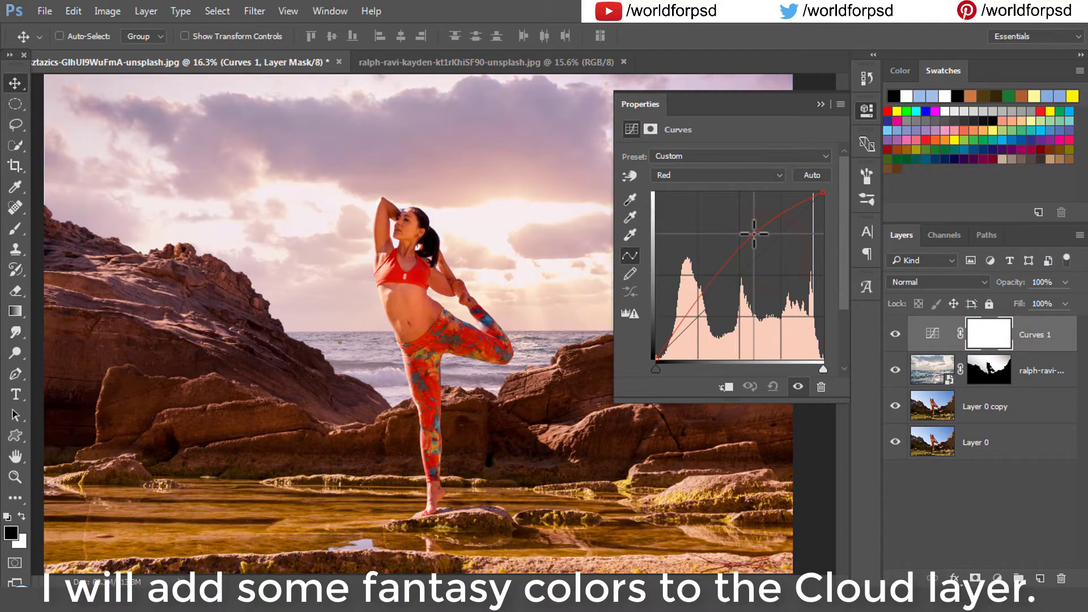
# Lower the Green curve toward magenta and raise the Blue curve to lighten the image
pyautogui.click(754, 174)
pyautogui.click(728, 207)
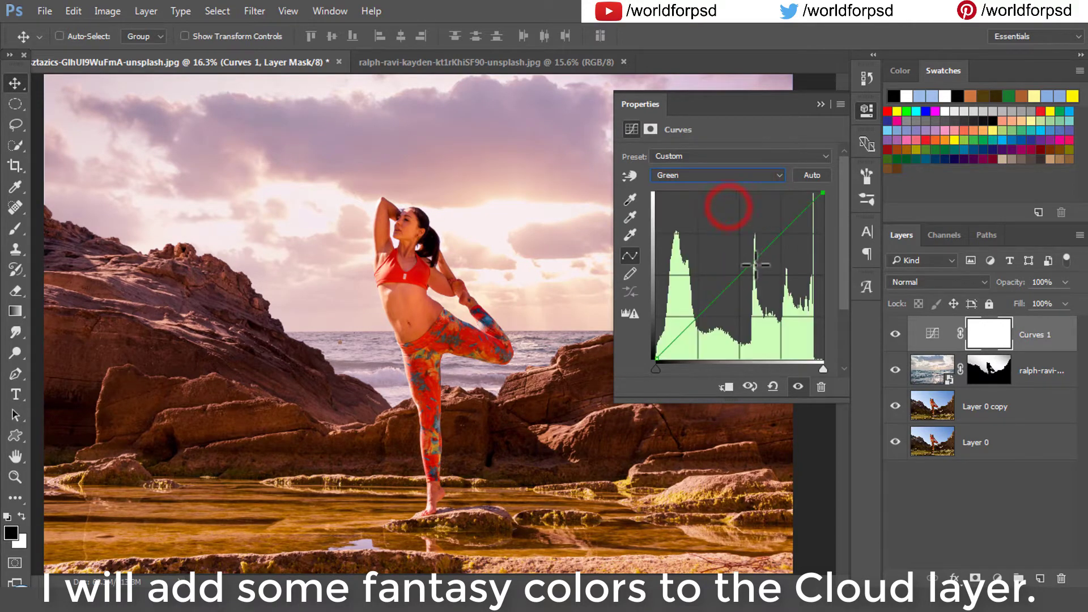
pyautogui.moveTo(754, 264); pyautogui.dragTo(761, 271)
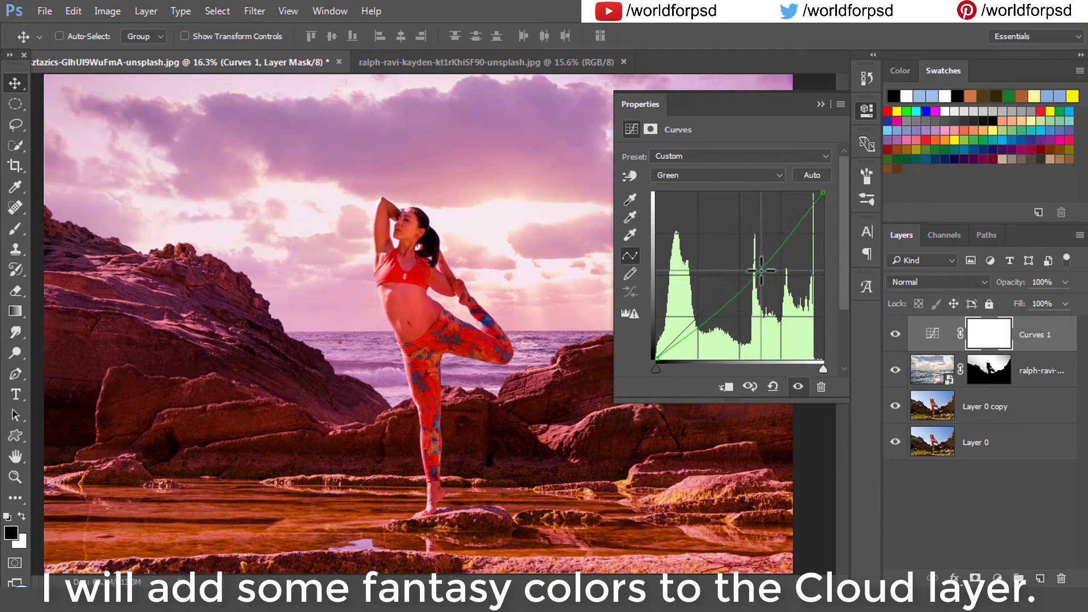
pyautogui.click(739, 175)
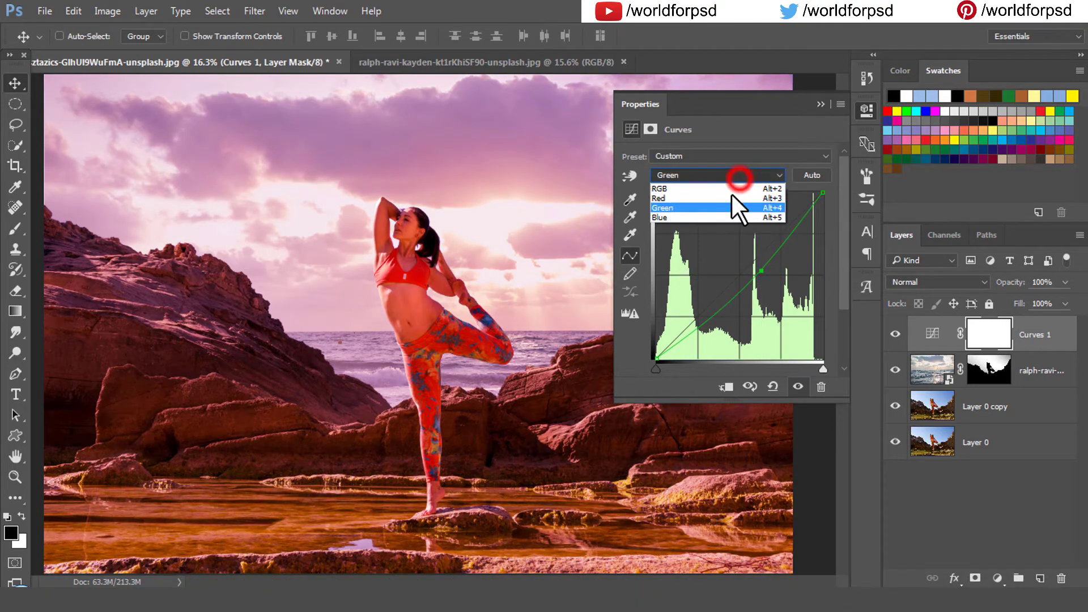
pyautogui.click(721, 216)
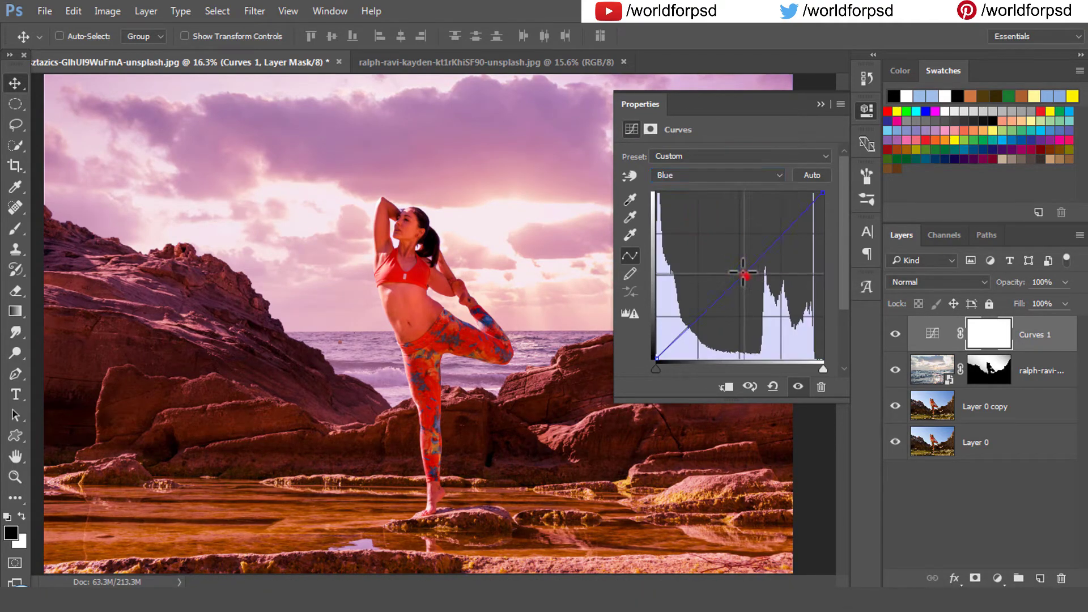
pyautogui.moveTo(744, 273)
pyautogui.mouseDown()
pyautogui.moveTo(730, 253)
pyautogui.moveTo(750, 253)
pyautogui.mouseUp()
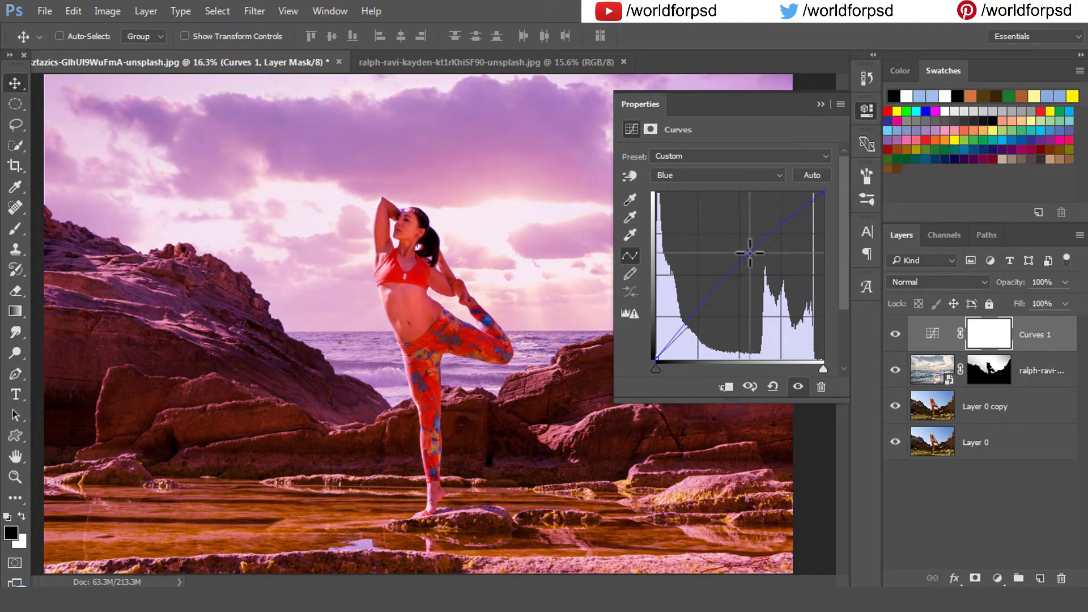
# Clip Curves 1 to the cloud layer, toggling the cloud layer off and on to compare
pyautogui.click(817, 104)
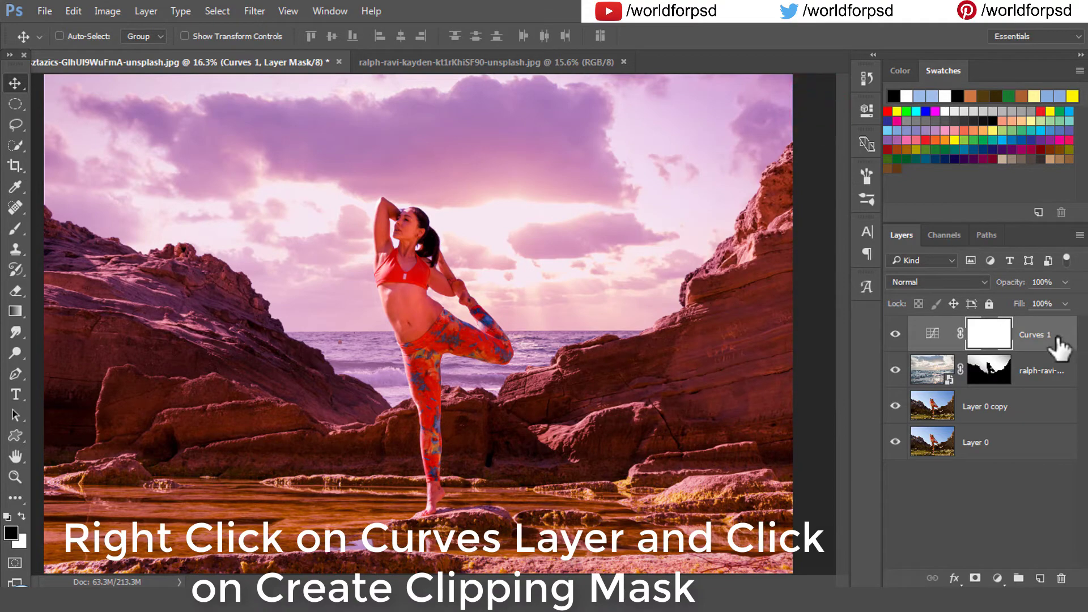
pyautogui.rightClick(1056, 339)
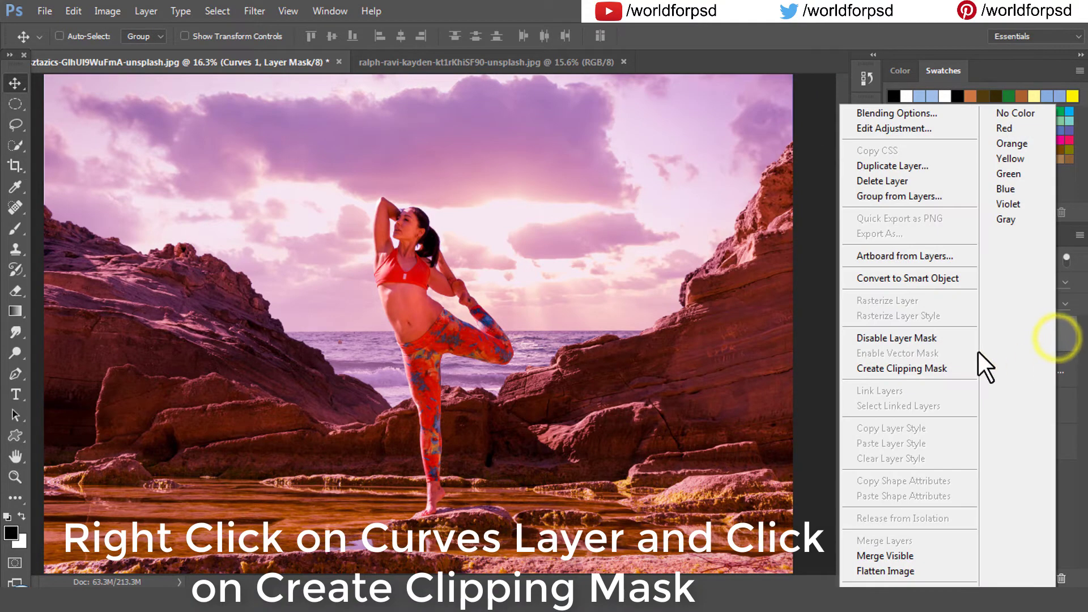
pyautogui.click(954, 370)
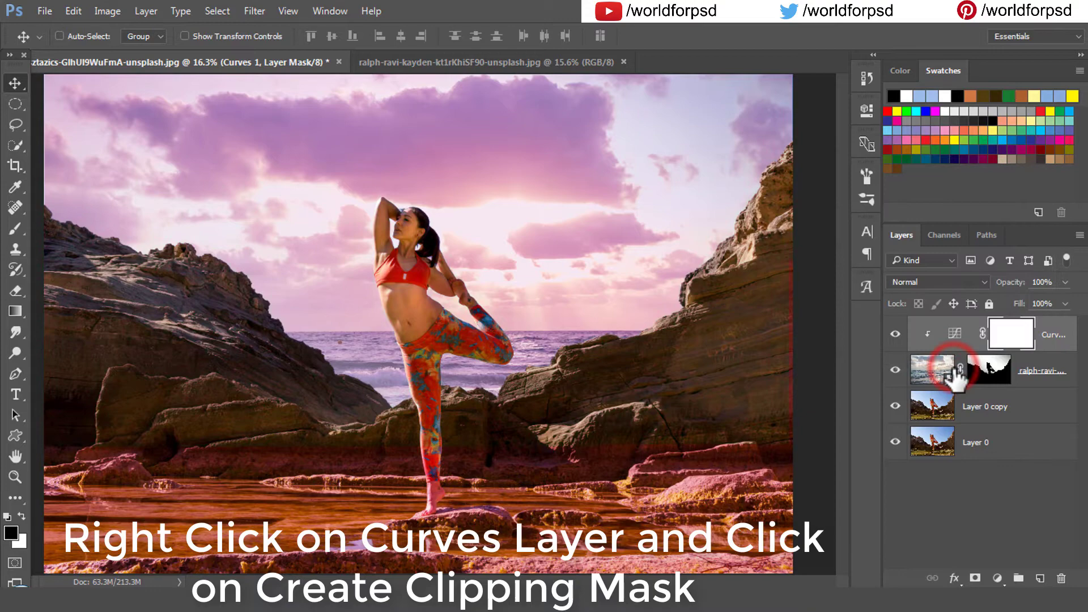
pyautogui.click(895, 370)
pyautogui.click(896, 371)
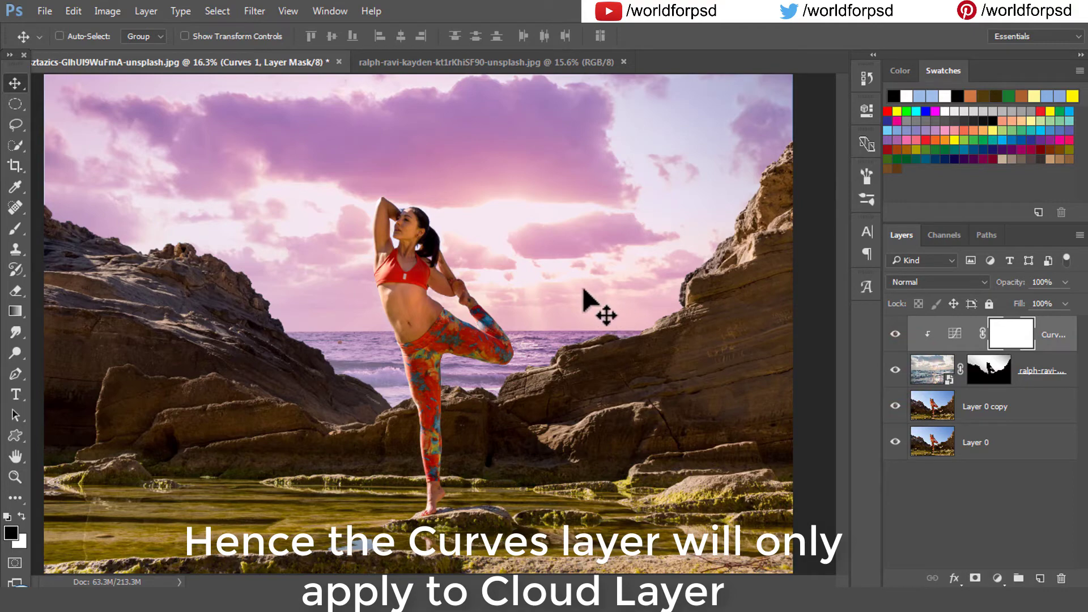
# Add a new layer above Layer 0 copy and rename it Rock
pyautogui.click(999, 418)
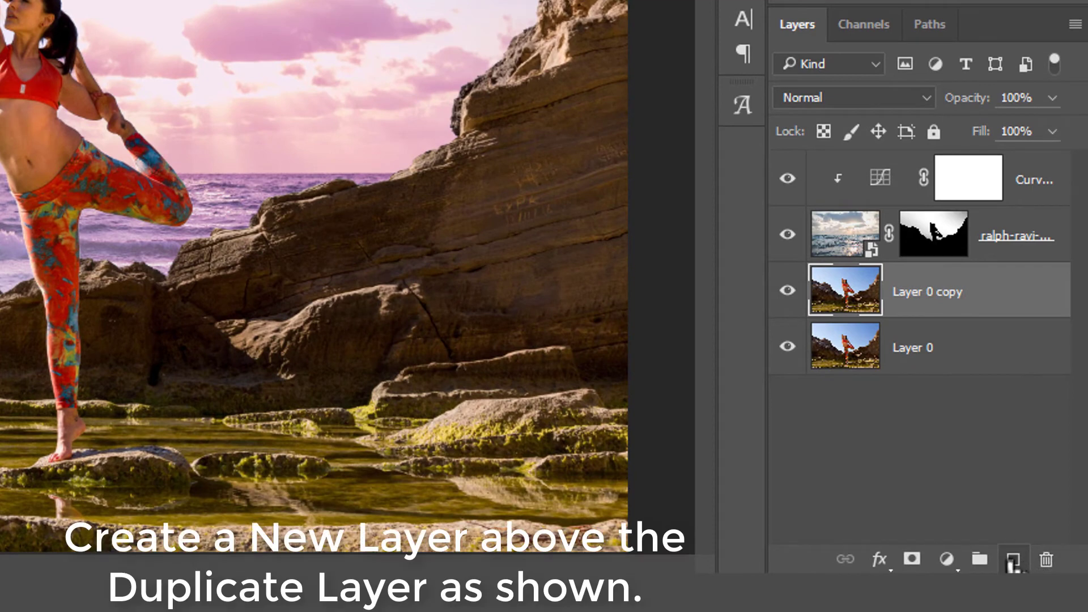
pyautogui.click(1013, 561)
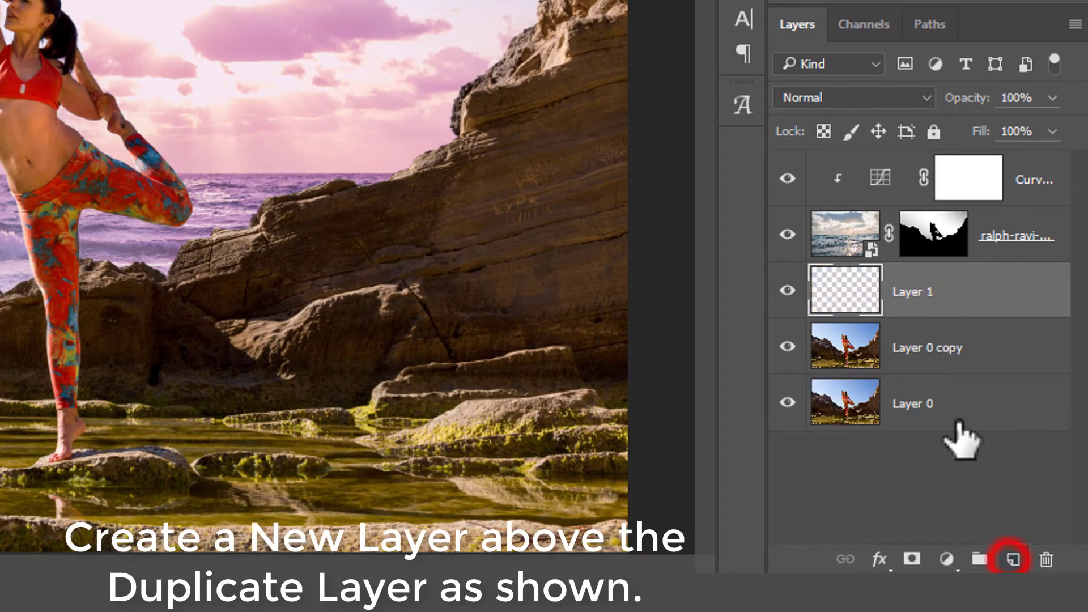
pyautogui.doubleClick(913, 291)
pyautogui.write('Rock')
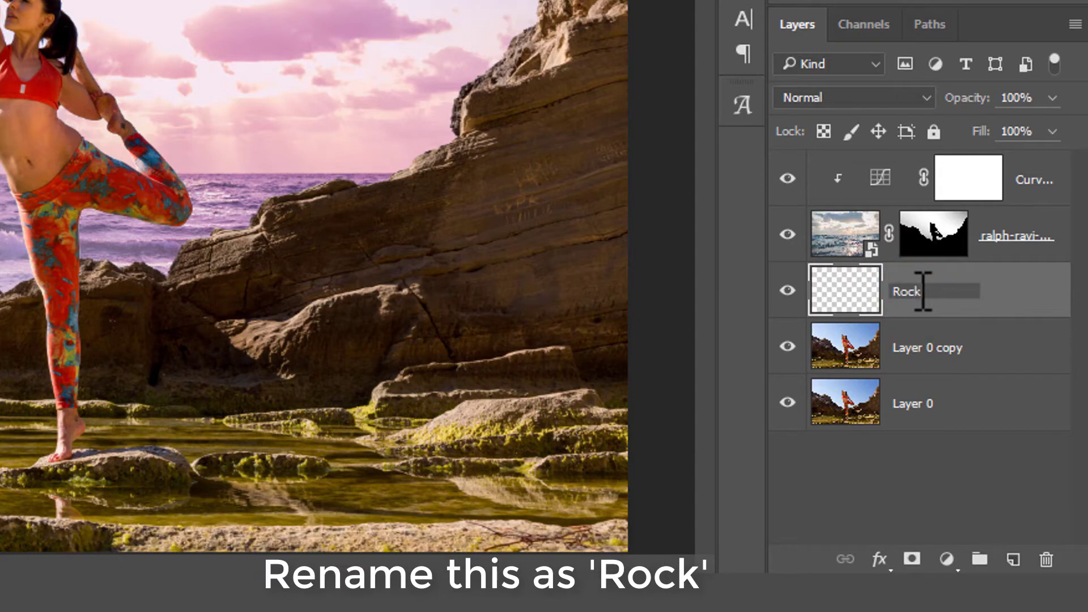
pyautogui.press('Return')
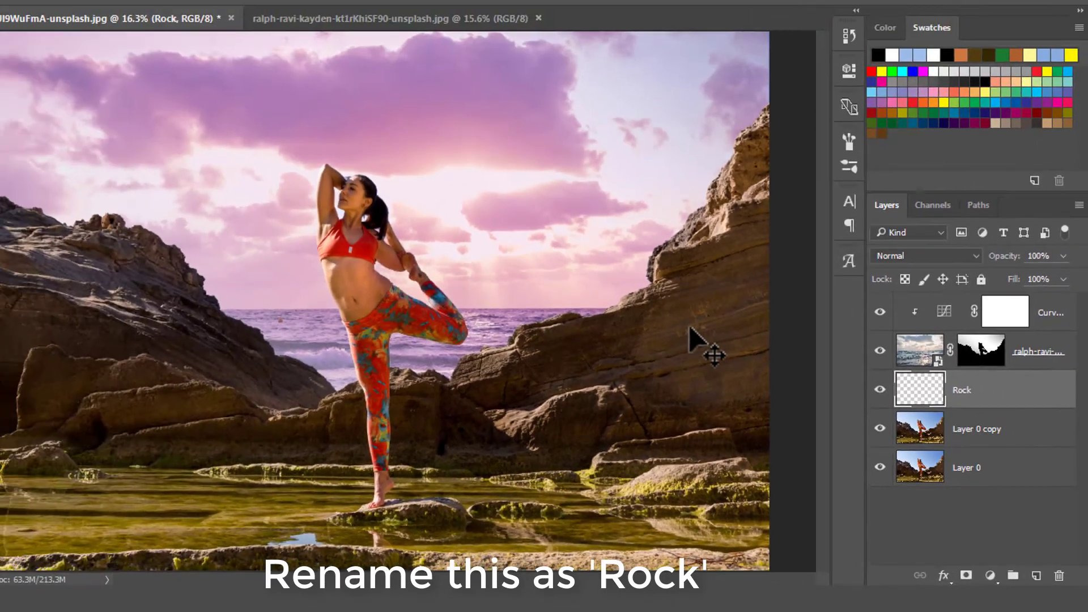
pyautogui.press('b')
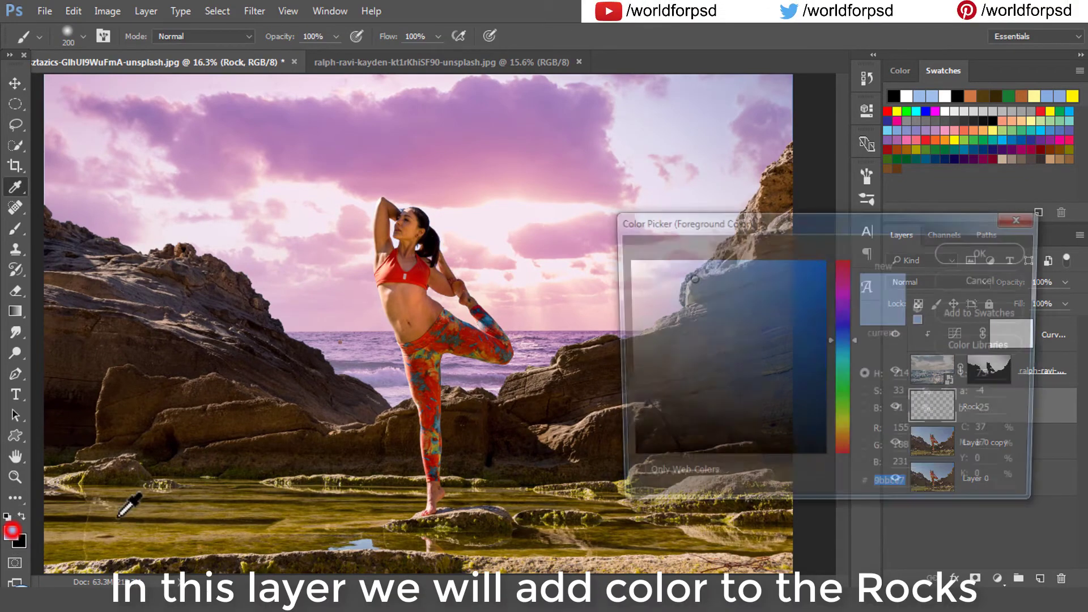
# Sample the rock colour and set the foreground to a lighter brown, 88431d
pyautogui.click(164, 350)
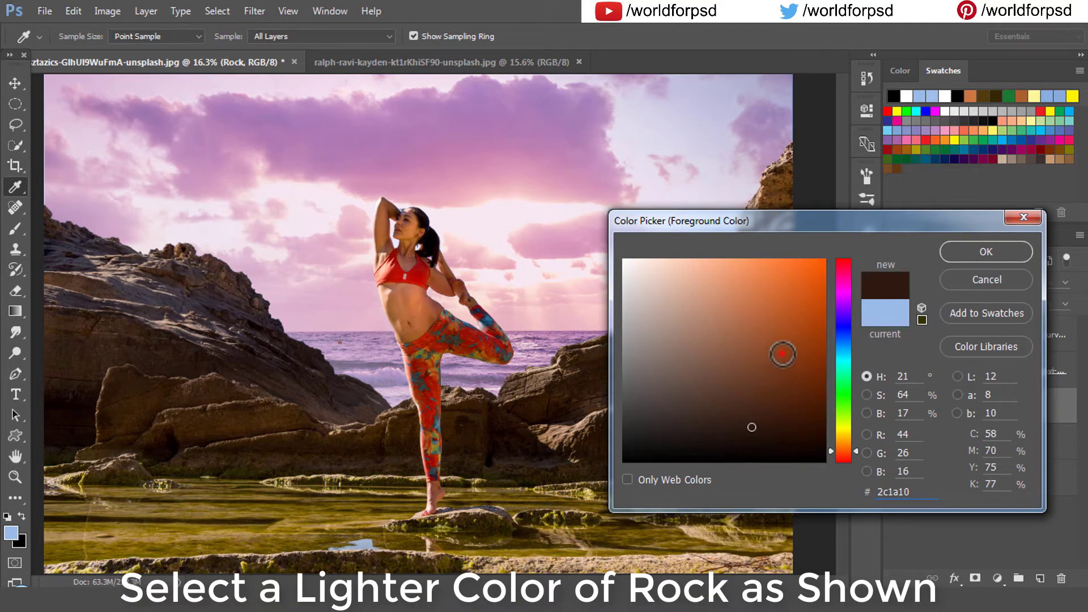
pyautogui.click(782, 353)
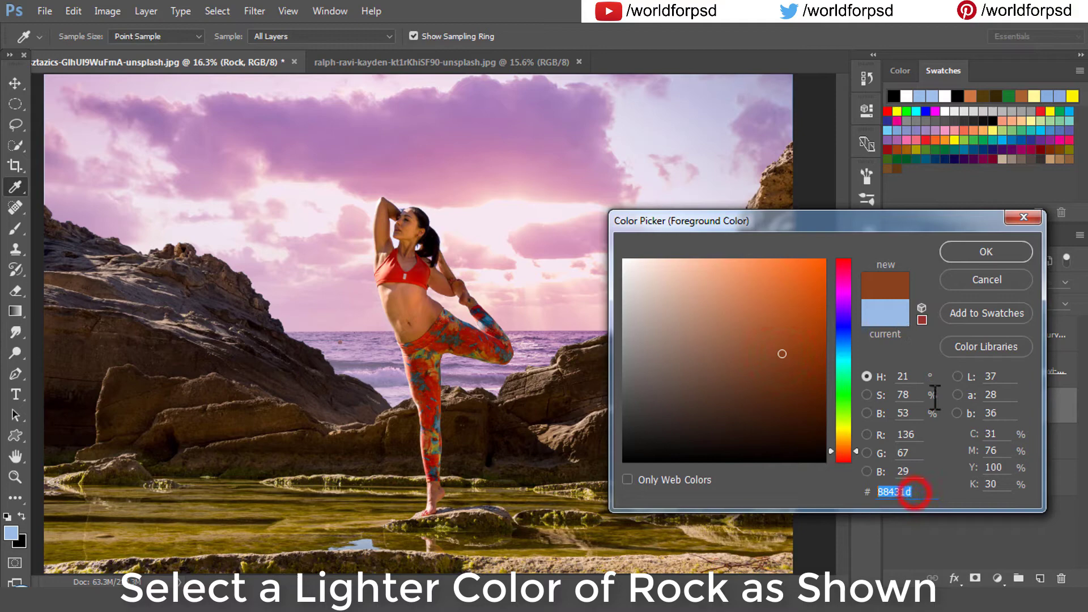
pyautogui.click(977, 250)
# Set a 417 px, 0% hardness brush and paint brown over the right and left rocks
pyautogui.press('b')
pyautogui.rightClick(719, 290)
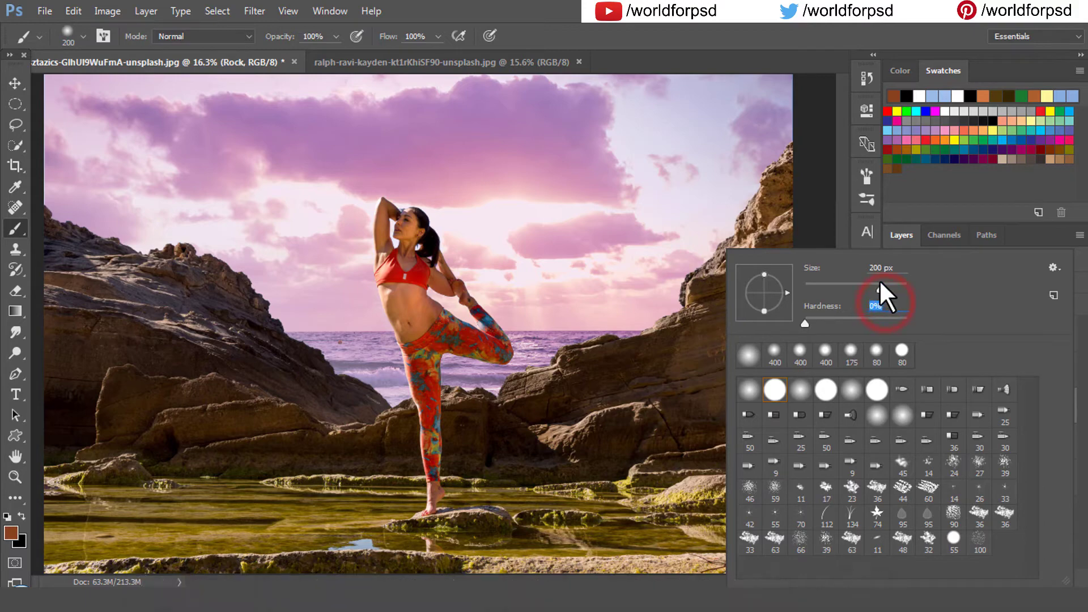
pyautogui.click(768, 222)
pyautogui.moveTo(780, 233)
pyautogui.mouseDown()
pyautogui.moveTo(796, 167)
pyautogui.moveTo(764, 244)
pyautogui.moveTo(759, 235)
pyautogui.moveTo(774, 251)
pyautogui.moveTo(733, 326)
pyautogui.moveTo(746, 360)
pyautogui.moveTo(747, 250)
pyautogui.moveTo(717, 293)
pyautogui.moveTo(706, 289)
pyautogui.moveTo(648, 338)
pyautogui.moveTo(679, 347)
pyautogui.moveTo(602, 392)
pyautogui.moveTo(586, 378)
pyautogui.moveTo(526, 411)
pyautogui.moveTo(537, 387)
pyautogui.moveTo(510, 425)
pyautogui.moveTo(486, 424)
pyautogui.moveTo(609, 442)
pyautogui.moveTo(581, 444)
pyautogui.moveTo(671, 412)
pyautogui.moveTo(566, 423)
pyautogui.moveTo(788, 361)
pyautogui.moveTo(740, 374)
pyautogui.moveTo(780, 422)
pyautogui.moveTo(743, 447)
pyautogui.moveTo(570, 458)
pyautogui.moveTo(482, 460)
pyautogui.moveTo(584, 450)
pyautogui.moveTo(514, 454)
pyautogui.moveTo(485, 432)
pyautogui.mouseUp()
pyautogui.click(74, 306)
pyautogui.moveTo(31, 249)
pyautogui.mouseDown()
pyautogui.moveTo(134, 272)
pyautogui.moveTo(96, 279)
pyautogui.moveTo(123, 286)
pyautogui.mouseUp()
pyautogui.moveTo(57, 287)
pyautogui.mouseDown()
pyautogui.moveTo(47, 407)
pyautogui.moveTo(83, 371)
pyautogui.moveTo(63, 404)
pyautogui.moveTo(137, 372)
pyautogui.moveTo(85, 421)
pyautogui.moveTo(110, 414)
pyautogui.moveTo(64, 430)
pyautogui.moveTo(267, 418)
pyautogui.moveTo(236, 402)
pyautogui.moveTo(230, 354)
pyautogui.moveTo(197, 328)
pyautogui.moveTo(212, 316)
pyautogui.moveTo(202, 295)
pyautogui.moveTo(121, 319)
pyautogui.moveTo(186, 285)
pyautogui.moveTo(172, 270)
pyautogui.moveTo(182, 266)
pyautogui.moveTo(239, 312)
pyautogui.moveTo(221, 291)
pyautogui.moveTo(231, 298)
pyautogui.moveTo(288, 375)
pyautogui.moveTo(268, 344)
pyautogui.moveTo(332, 401)
pyautogui.moveTo(302, 377)
pyautogui.moveTo(376, 421)
pyautogui.moveTo(242, 431)
pyautogui.moveTo(292, 437)
pyautogui.mouseUp()
# Zoom in and paint brown over the lower-left rocks and beside the dancer's leg
pyautogui.press('z')
pyautogui.click(314, 451)
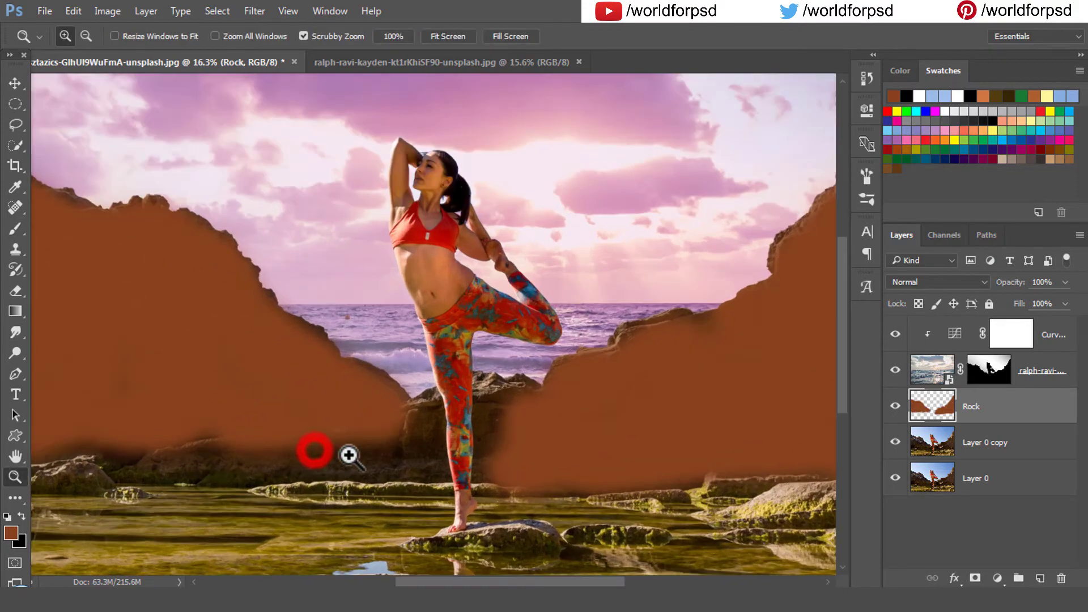
pyautogui.click(347, 455)
pyautogui.press('b')
pyautogui.moveTo(189, 471)
pyautogui.mouseDown()
pyautogui.moveTo(444, 455)
pyautogui.moveTo(102, 437)
pyautogui.mouseUp()
pyautogui.moveTo(620, 352)
pyautogui.mouseDown()
pyautogui.moveTo(617, 378)
pyautogui.moveTo(579, 333)
pyautogui.moveTo(644, 342)
pyautogui.mouseUp()
# Shrink the brush to 125 px and paint the rocks around the leg, leaving it unpainted
pyautogui.press('[')
pyautogui.press('[')
pyautogui.press('[')
pyautogui.press('[')
pyautogui.press('[')
pyautogui.press('[')
pyautogui.press('[')
pyautogui.click(578, 332)
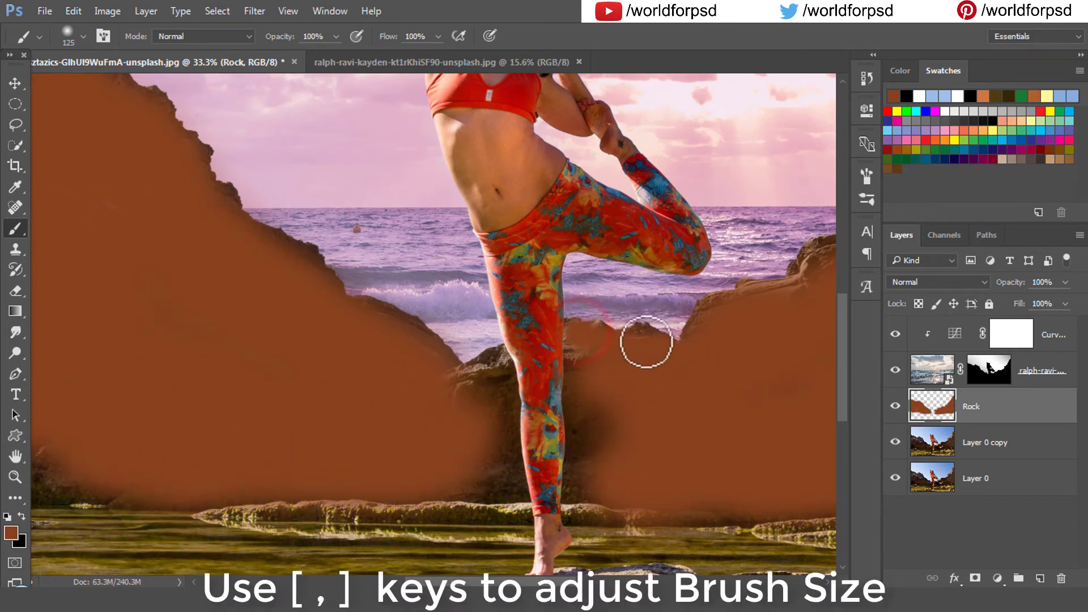
pyautogui.moveTo(491, 366)
pyautogui.mouseDown()
pyautogui.moveTo(495, 483)
pyautogui.moveTo(476, 398)
pyautogui.moveTo(461, 413)
pyautogui.moveTo(454, 385)
pyautogui.moveTo(488, 361)
pyautogui.moveTo(498, 367)
pyautogui.moveTo(511, 401)
pyautogui.moveTo(494, 435)
pyautogui.mouseUp()
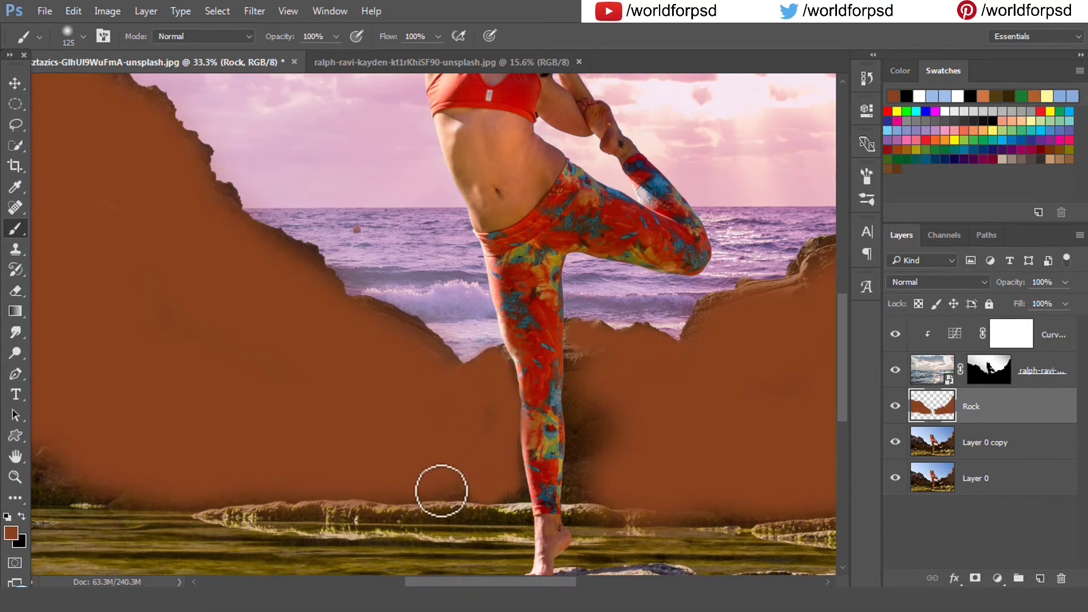
pyautogui.moveTo(577, 398)
pyautogui.mouseDown()
pyautogui.moveTo(573, 374)
pyautogui.moveTo(597, 465)
pyautogui.moveTo(587, 433)
pyautogui.moveTo(573, 488)
pyautogui.moveTo(649, 488)
pyautogui.moveTo(629, 454)
pyautogui.mouseUp()
# Fit the image on screen and paint the right and bottom foreground rocks brown
pyautogui.hotkey('ctrl', '0')
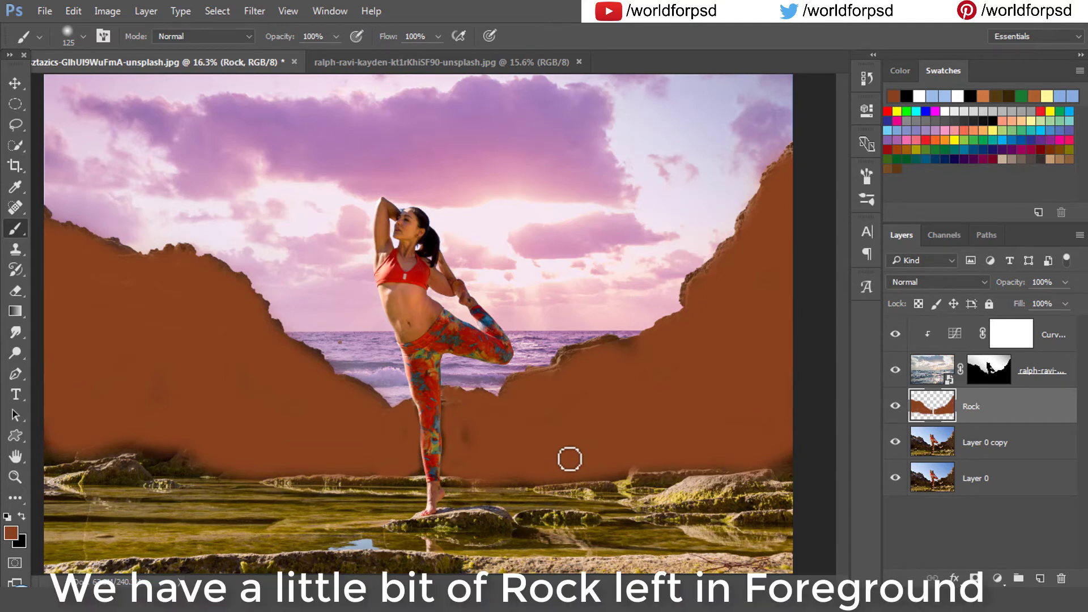
pyautogui.moveTo(659, 501)
pyautogui.mouseDown()
pyautogui.moveTo(690, 485)
pyautogui.moveTo(767, 481)
pyautogui.moveTo(693, 489)
pyautogui.mouseUp()
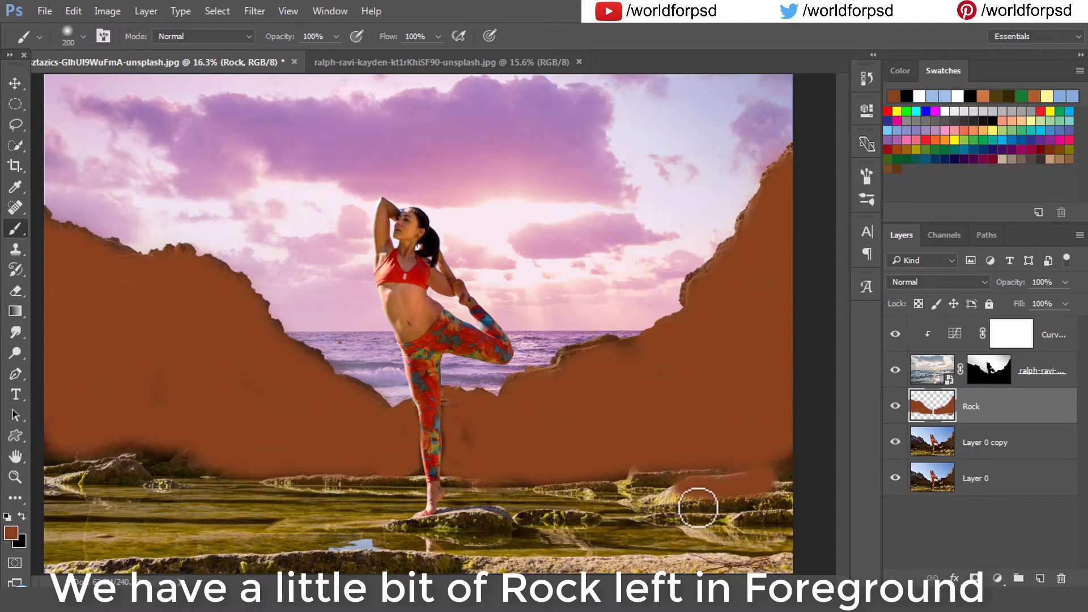
pyautogui.moveTo(782, 558)
pyautogui.mouseDown()
pyautogui.moveTo(536, 569)
pyautogui.moveTo(746, 559)
pyautogui.moveTo(752, 583)
pyautogui.mouseUp()
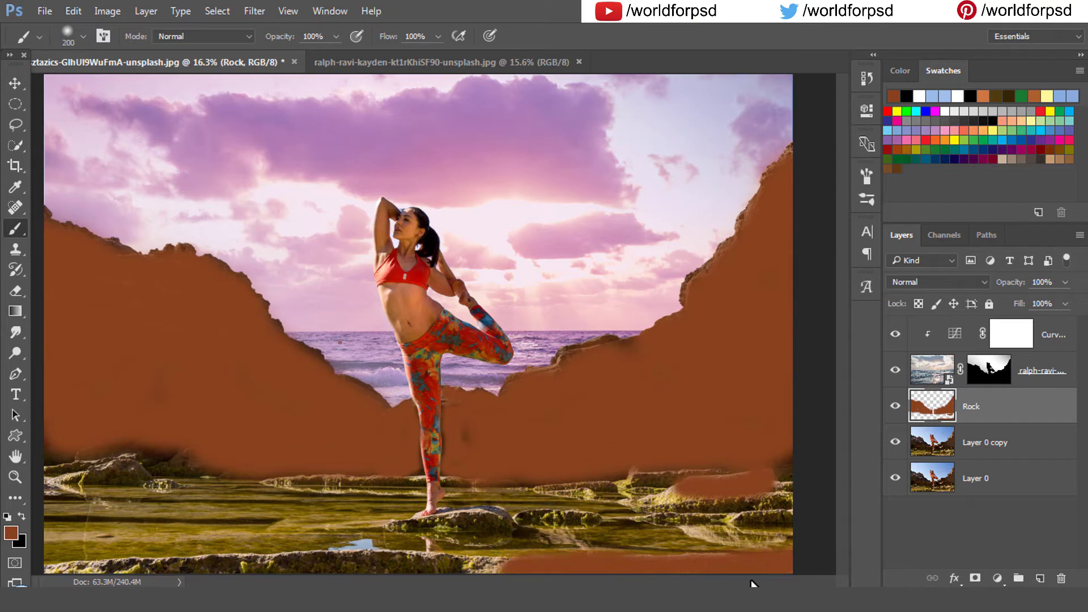
# Repaint the left foreground rocks brown and switch the Rock layer's blend mode to Color
pyautogui.hotkey('ctrl', 'z')
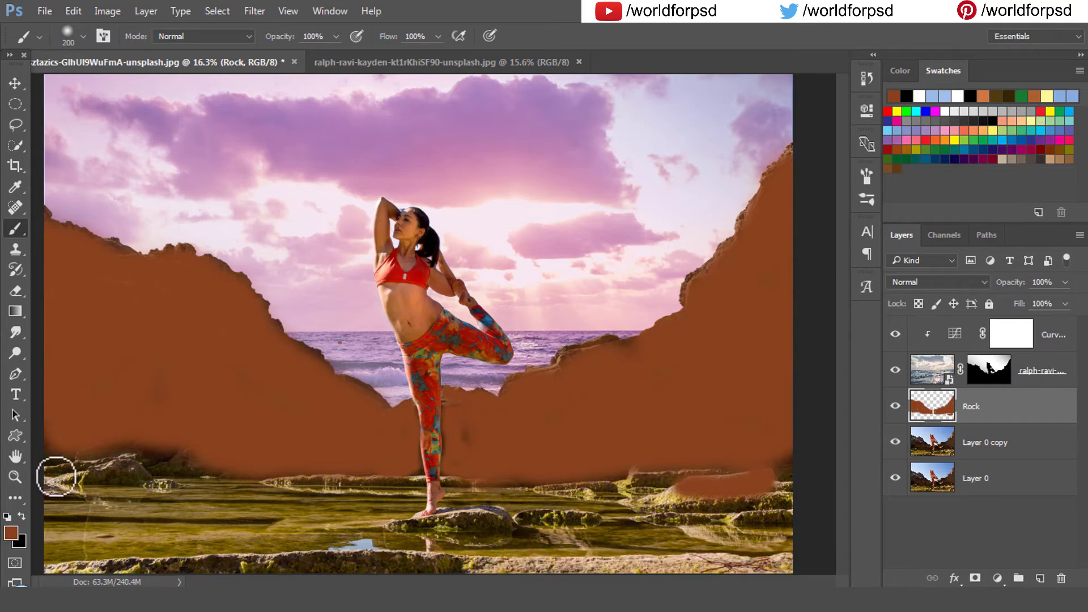
pyautogui.moveTo(56, 476)
pyautogui.mouseDown()
pyautogui.moveTo(114, 461)
pyautogui.moveTo(142, 470)
pyautogui.mouseUp()
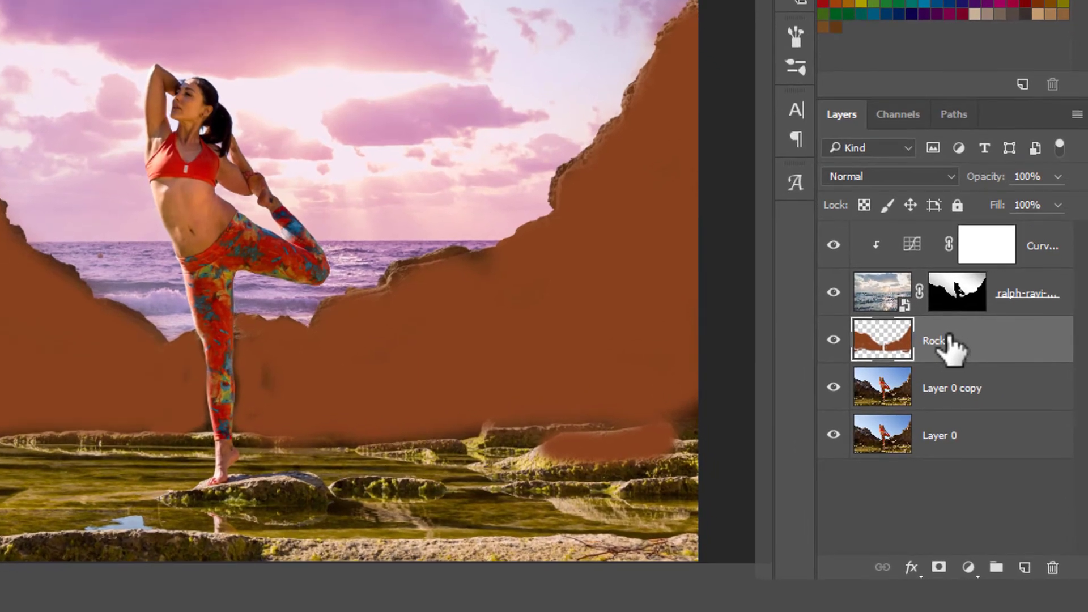
pyautogui.click(929, 177)
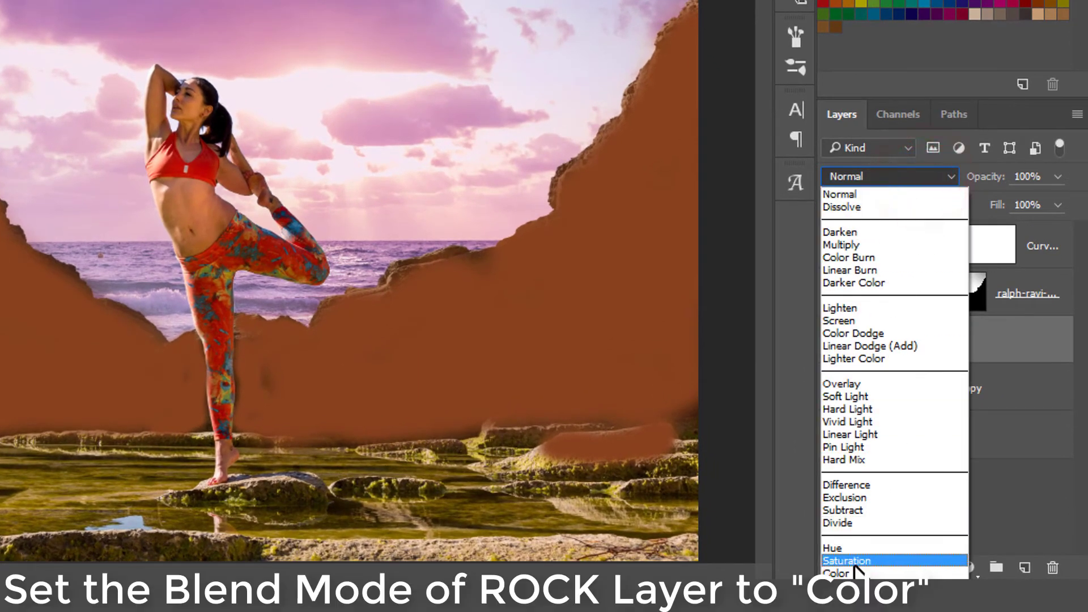
pyautogui.click(859, 572)
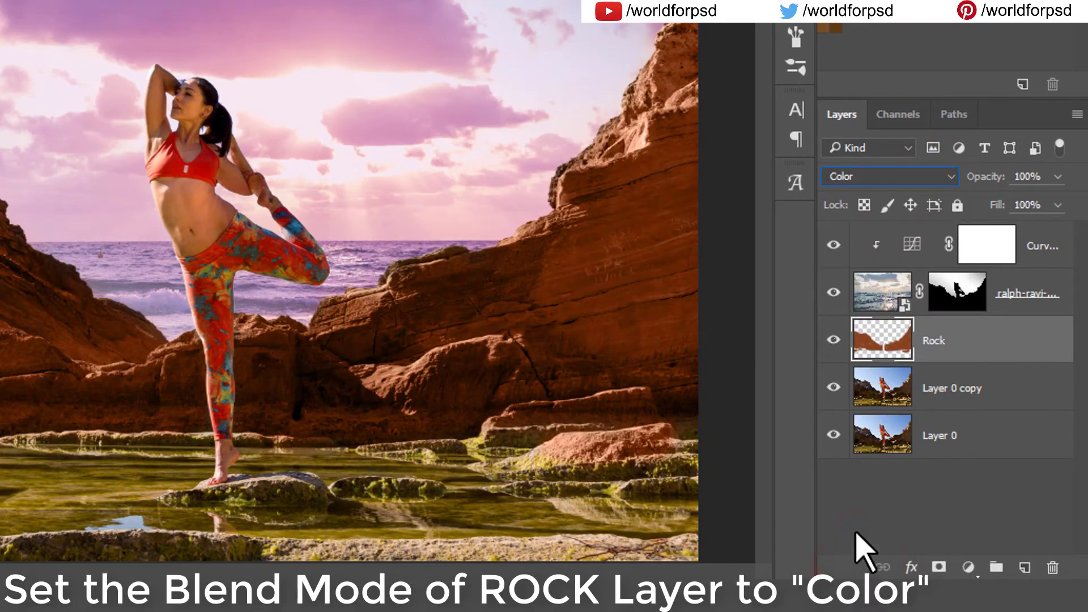
pyautogui.click(834, 339)
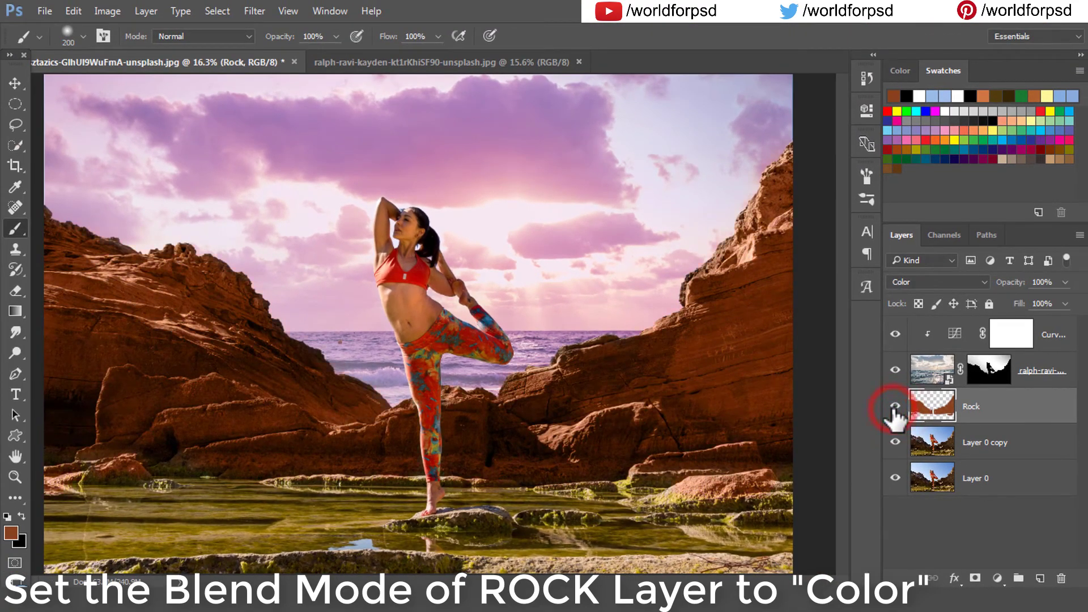
pyautogui.click(843, 354)
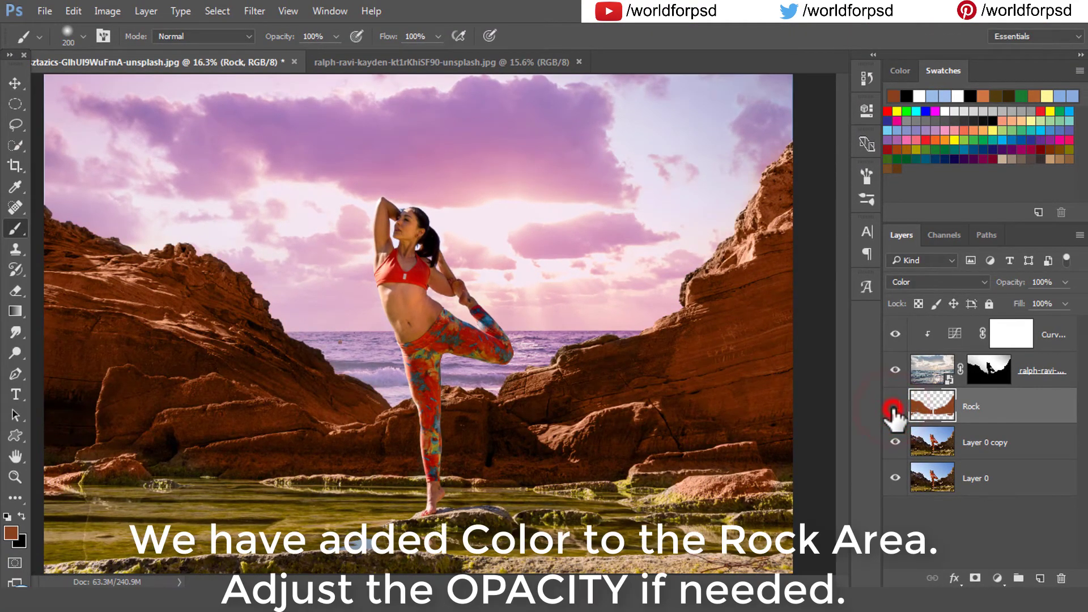
pyautogui.click(894, 407)
# Lower the Rock layer's opacity to 80% and compare the tint on and off
pyautogui.click(1064, 282)
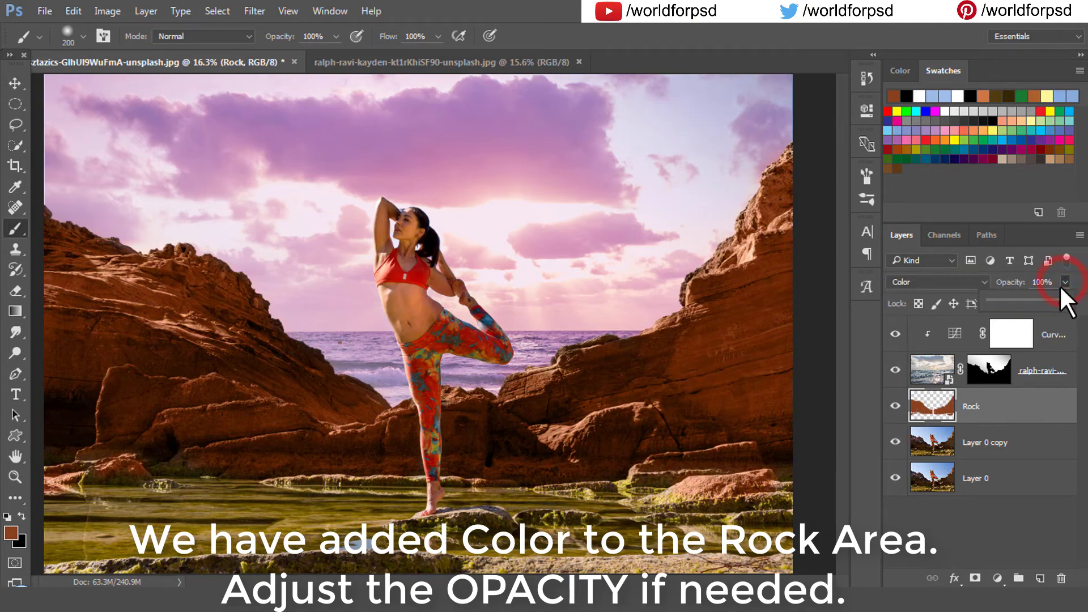
pyautogui.moveTo(1060, 294); pyautogui.dragTo(1053, 302)
pyautogui.click(1008, 407)
pyautogui.click(895, 406)
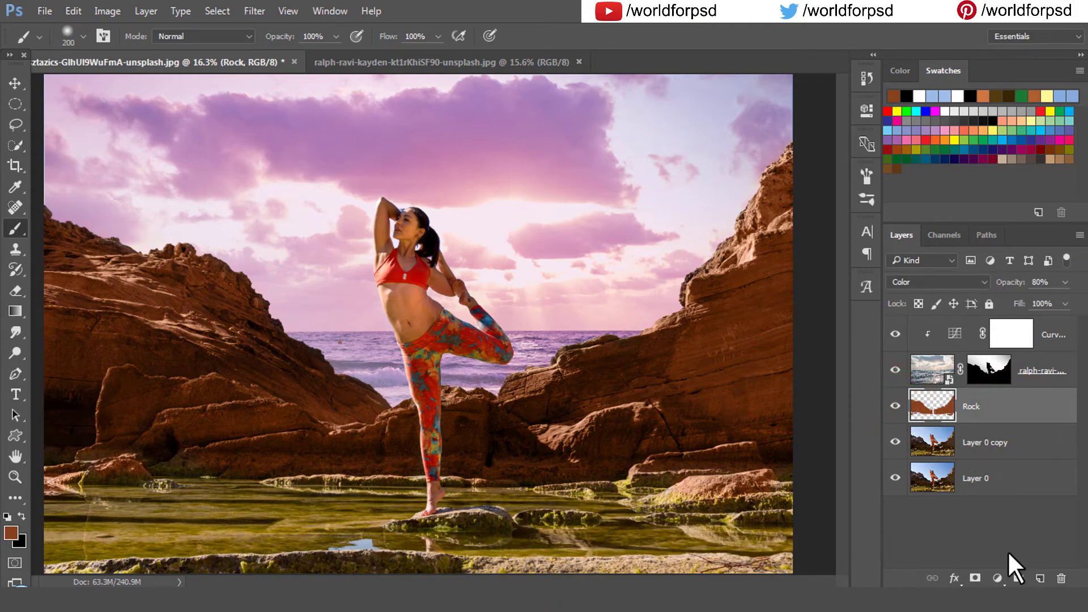
# Add a Vibrance adjustment layer boosted to about +63 and compare it on and off
pyautogui.click(998, 578)
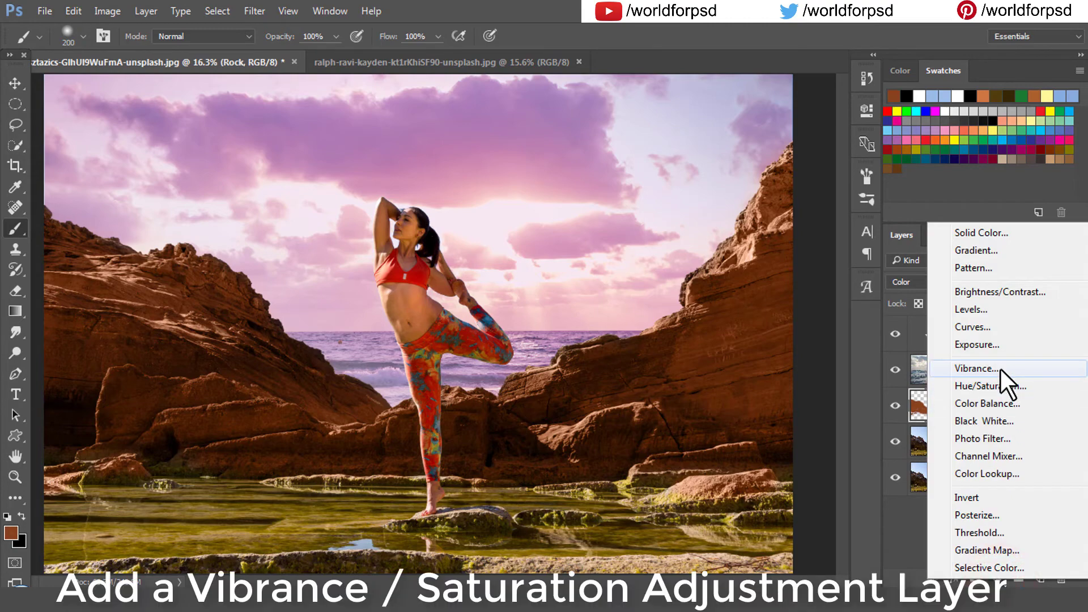
pyautogui.click(1001, 370)
pyautogui.moveTo(726, 170); pyautogui.dragTo(780, 175)
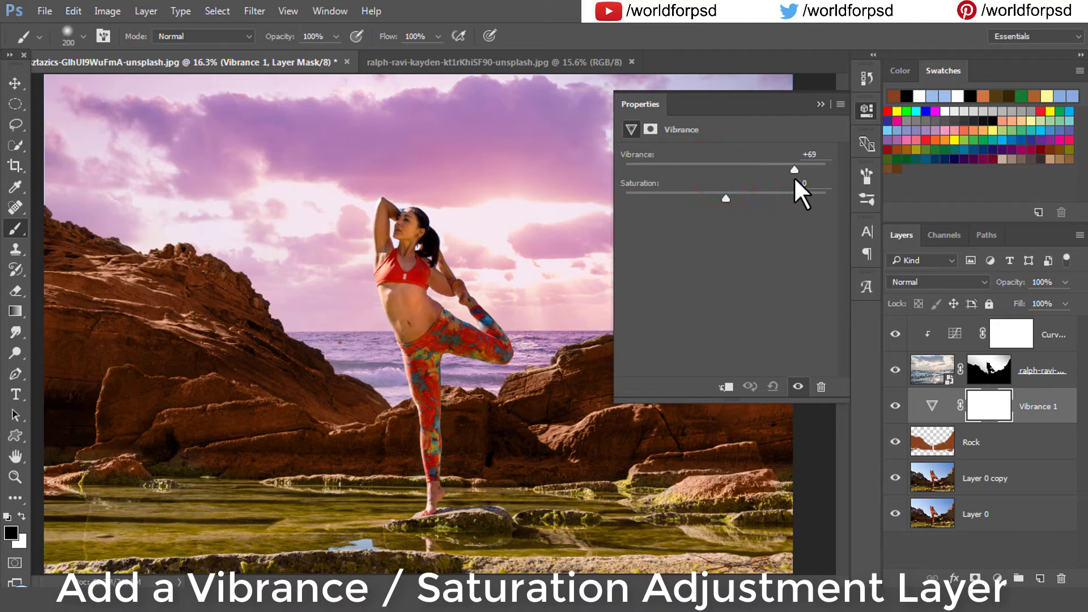
pyautogui.moveTo(819, 187); pyautogui.dragTo(784, 188)
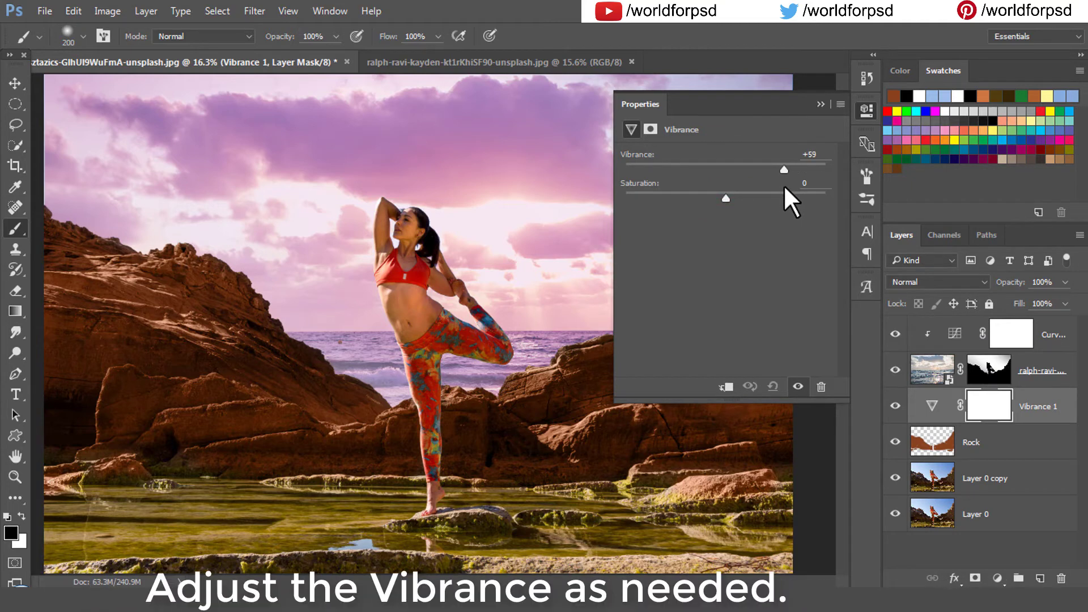
pyautogui.click(820, 104)
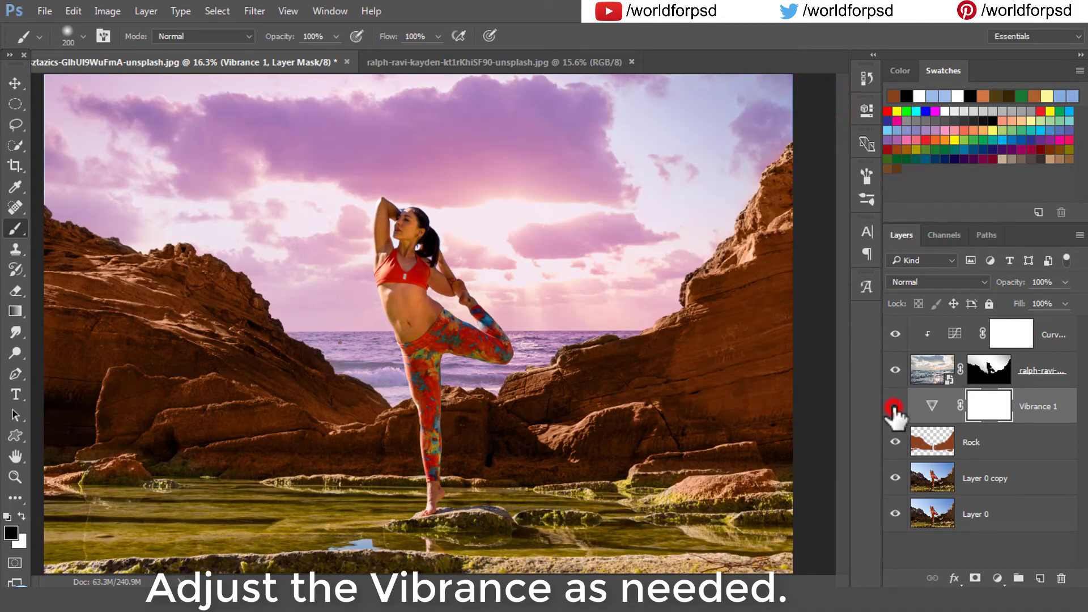
pyautogui.click(895, 408)
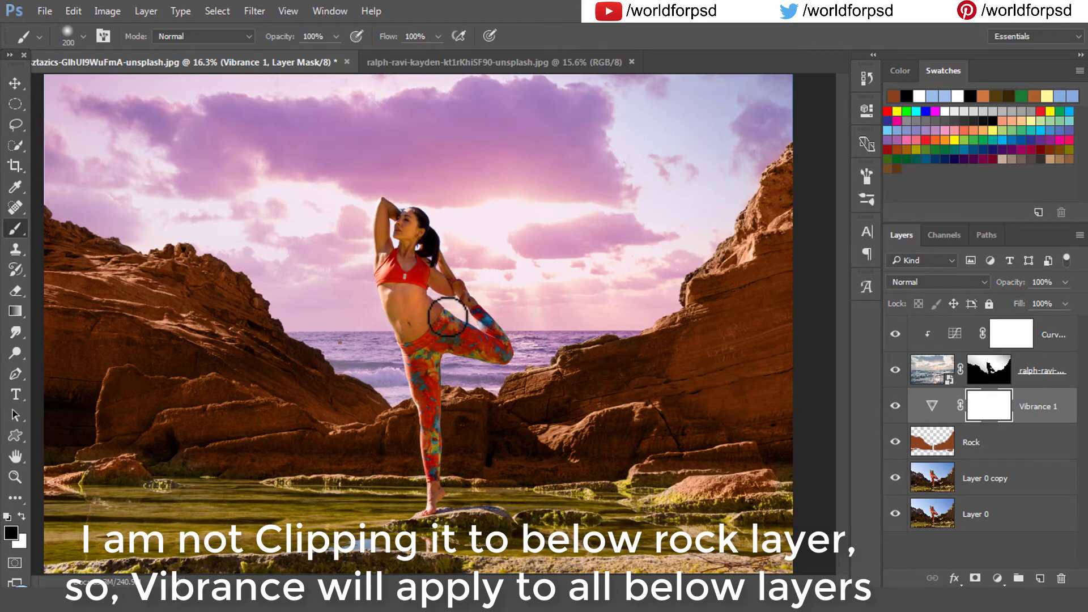
# With a 300 brush, paint black on the Vibrance 1 mask over the woman's torso and head
pyautogui.press(']')
pyautogui.press(']')
pyautogui.press(']')
pyautogui.press(']')
pyautogui.press(']')
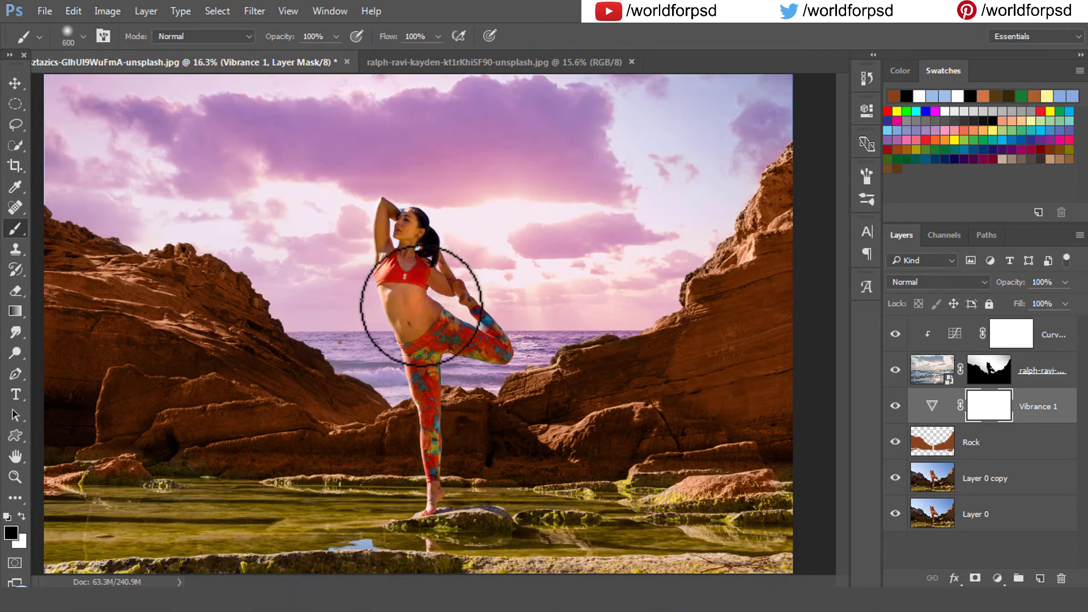
pyautogui.press('[')
pyautogui.press('[')
pyautogui.press('[')
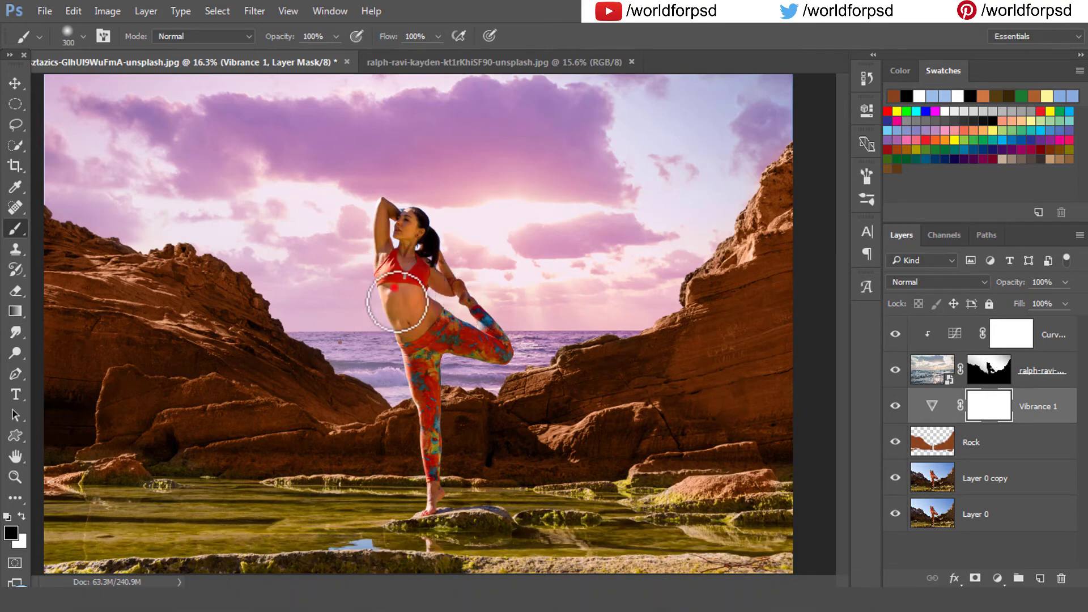
pyautogui.moveTo(397, 302)
pyautogui.mouseDown()
pyautogui.moveTo(405, 335)
pyautogui.moveTo(418, 289)
pyautogui.moveTo(433, 337)
pyautogui.moveTo(399, 287)
pyautogui.mouseUp()
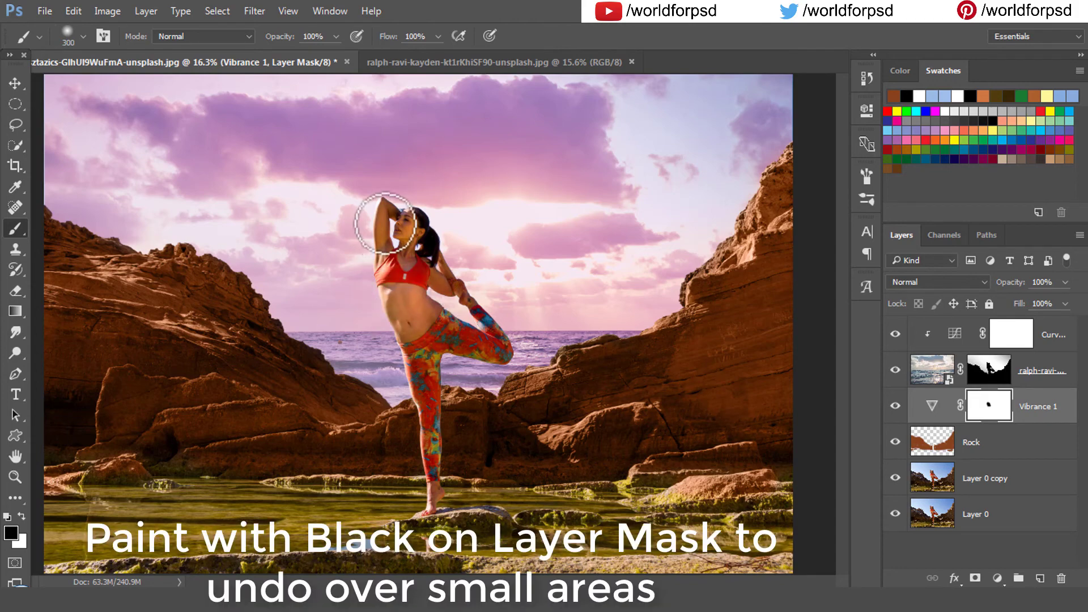
pyautogui.moveTo(386, 223)
pyautogui.mouseDown()
pyautogui.moveTo(382, 252)
pyautogui.moveTo(414, 218)
pyautogui.mouseUp()
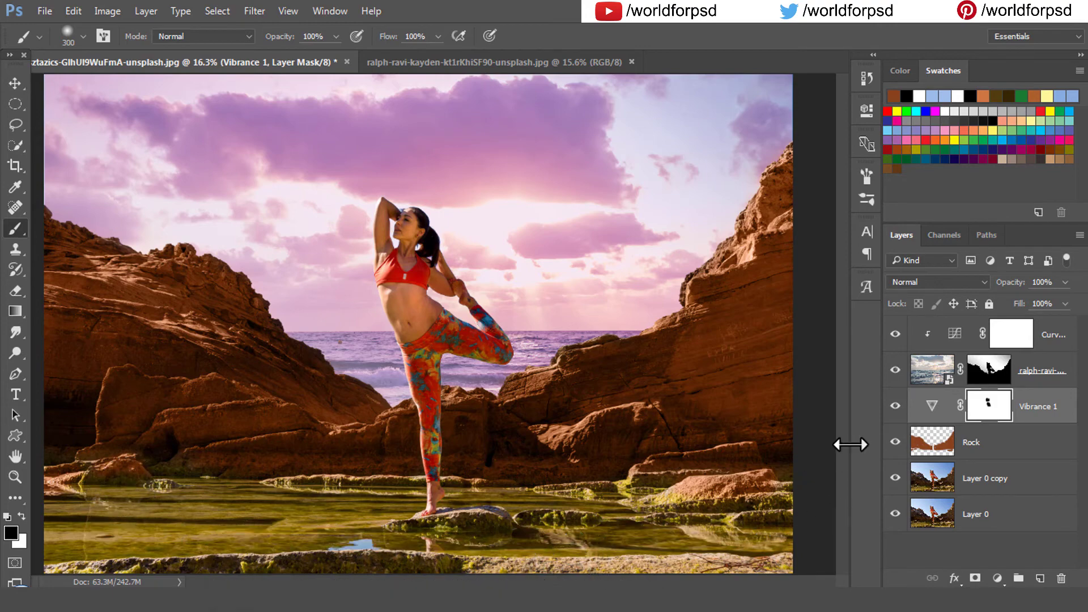
# Compare the vibrance effect, then move Vibrance 1 below the Rock layer
pyautogui.click(895, 406)
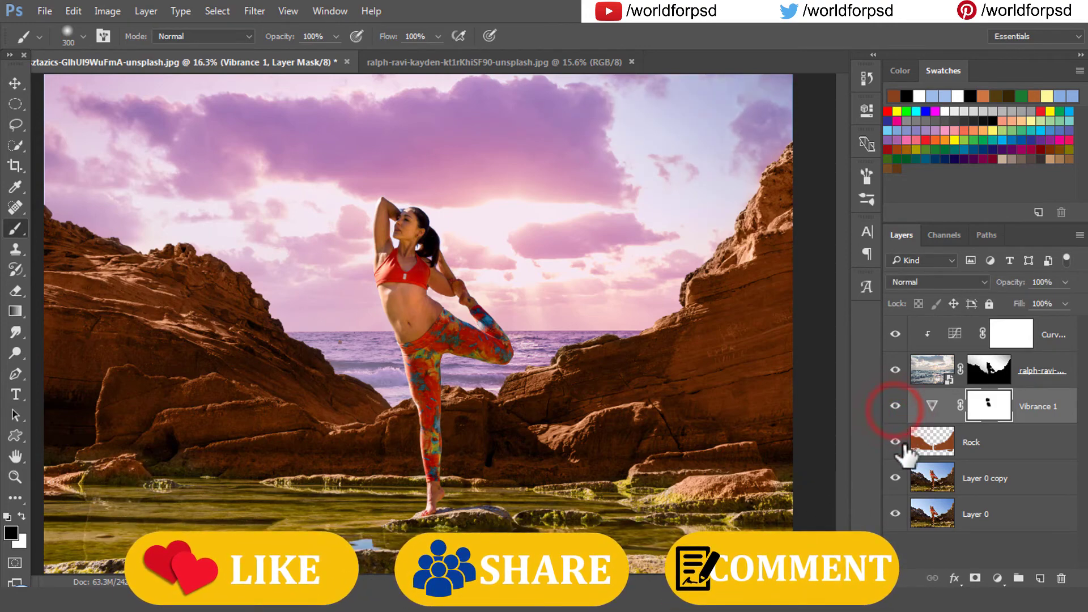
pyautogui.click(897, 408)
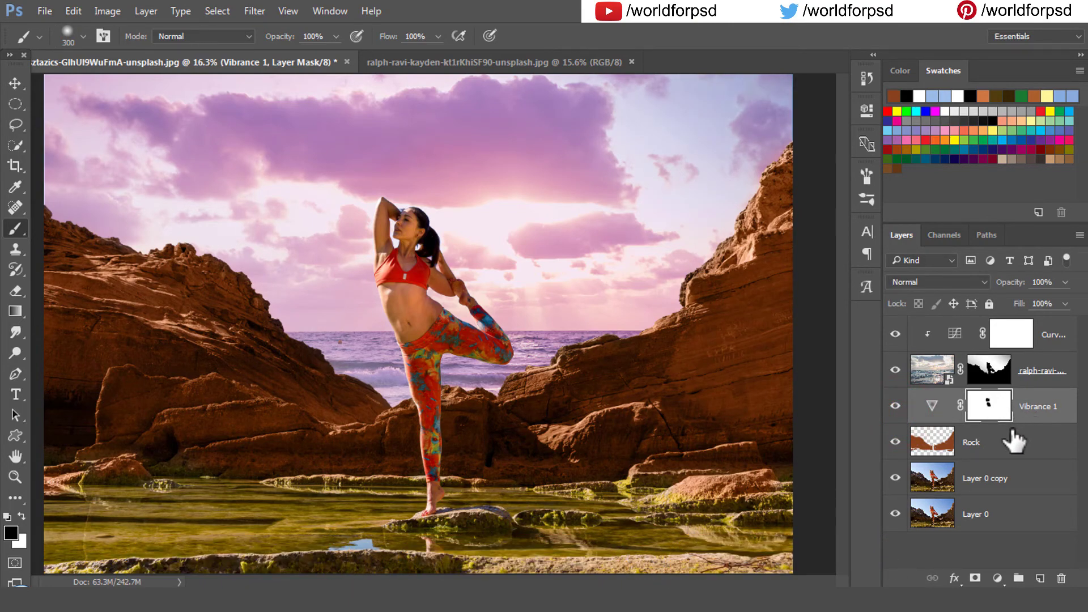
pyautogui.moveTo(1029, 425); pyautogui.dragTo(1022, 445)
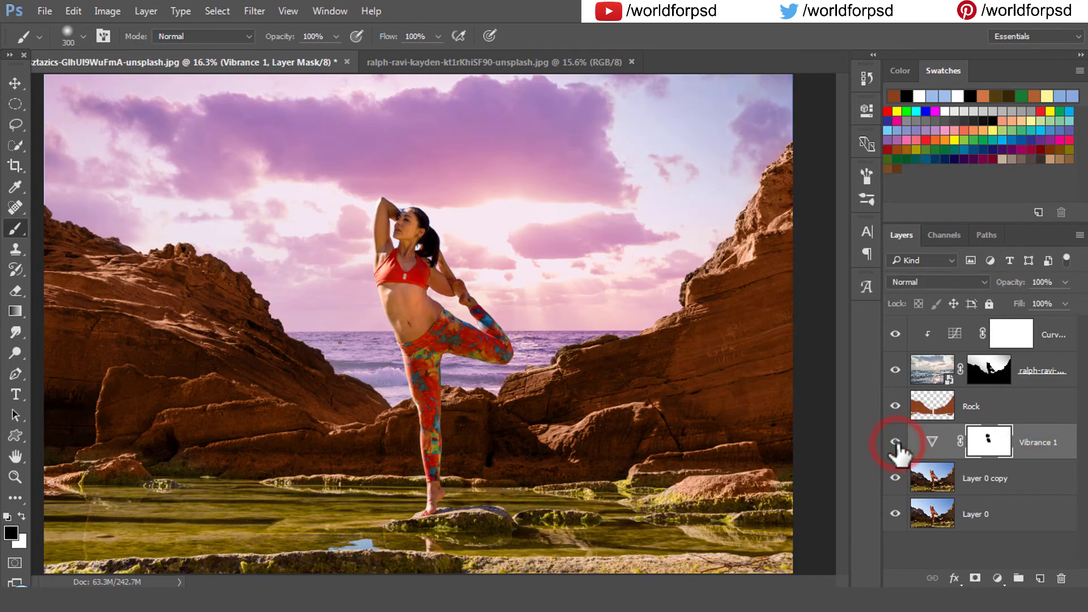
# Group the layers from Curves 1 down to Layer 0 copy into Group 1
pyautogui.click(1050, 337)
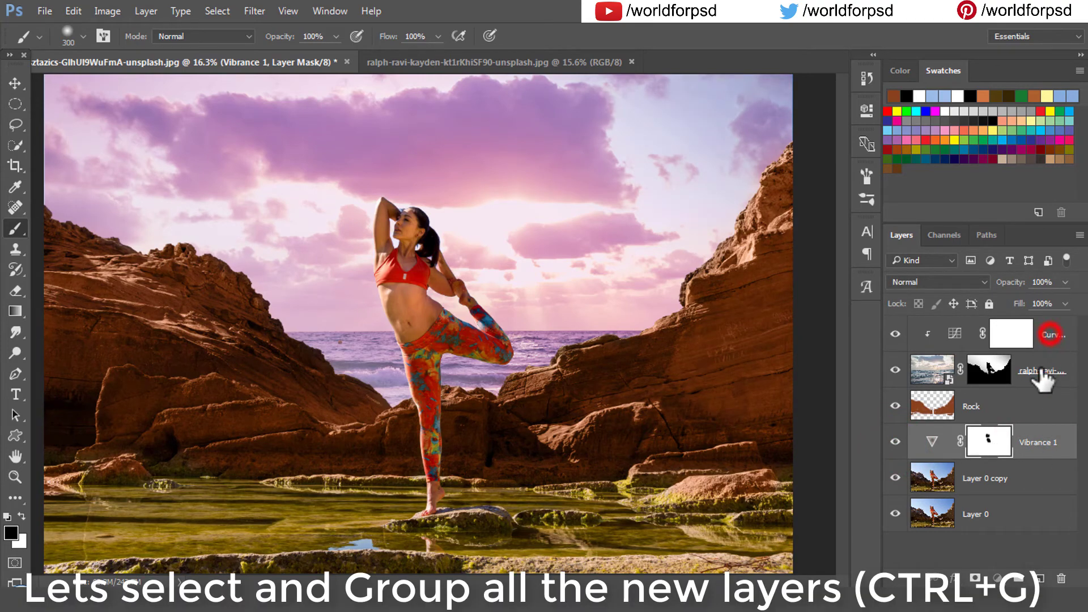
pyautogui.keyDown('shift'); pyautogui.click(989, 479); pyautogui.keyUp('shift')
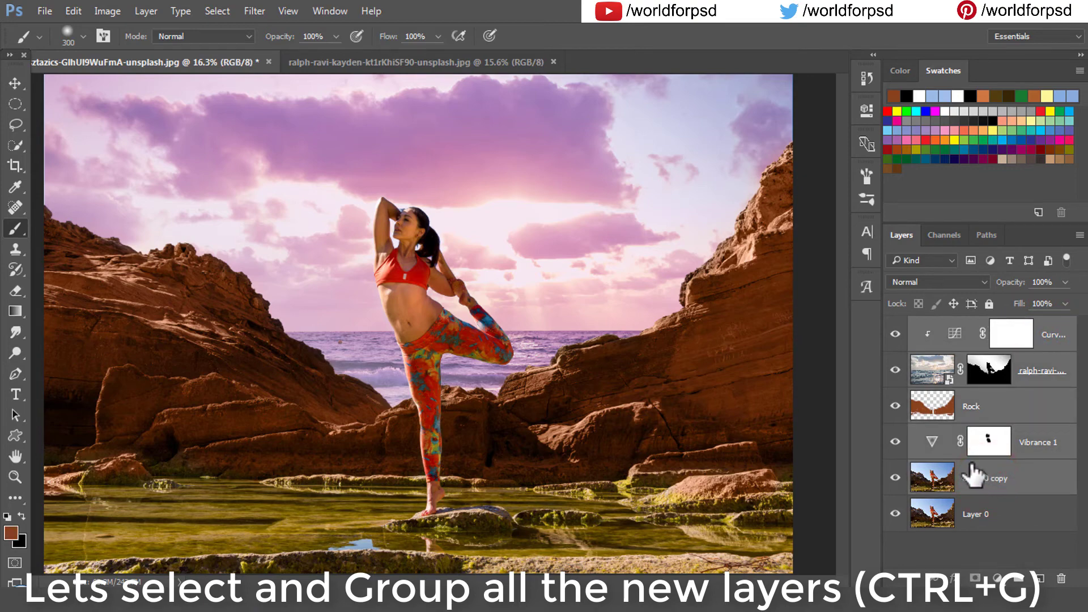
pyautogui.hotkey('ctrl', 'g')
# Toggle Group 1 to compare before and after, then expand it and select Curves 1
pyautogui.click(896, 326)
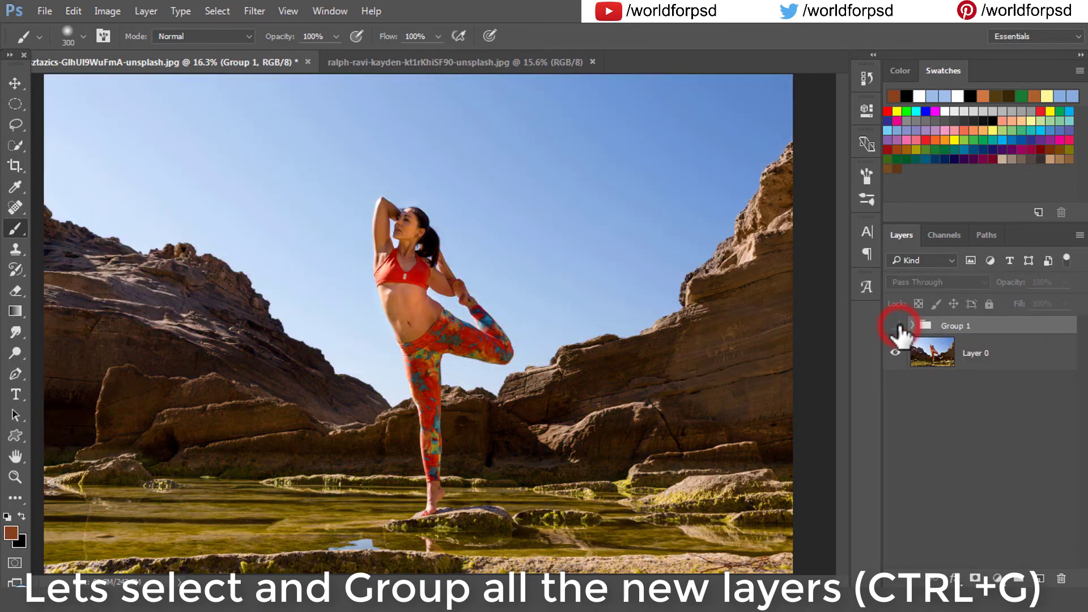
pyautogui.click(897, 326)
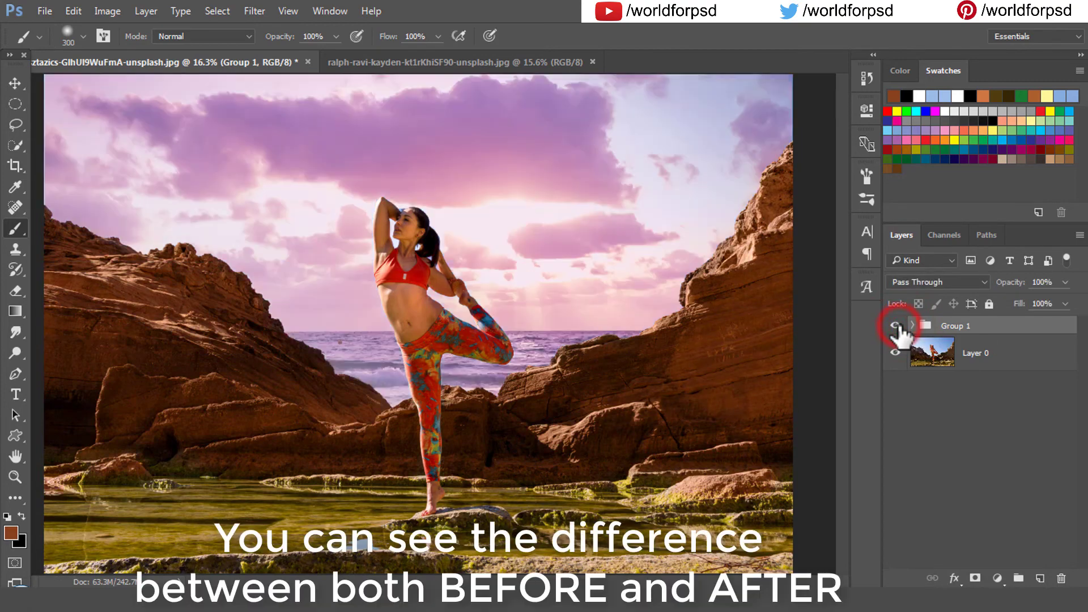
pyautogui.click(897, 326)
pyautogui.click(896, 326)
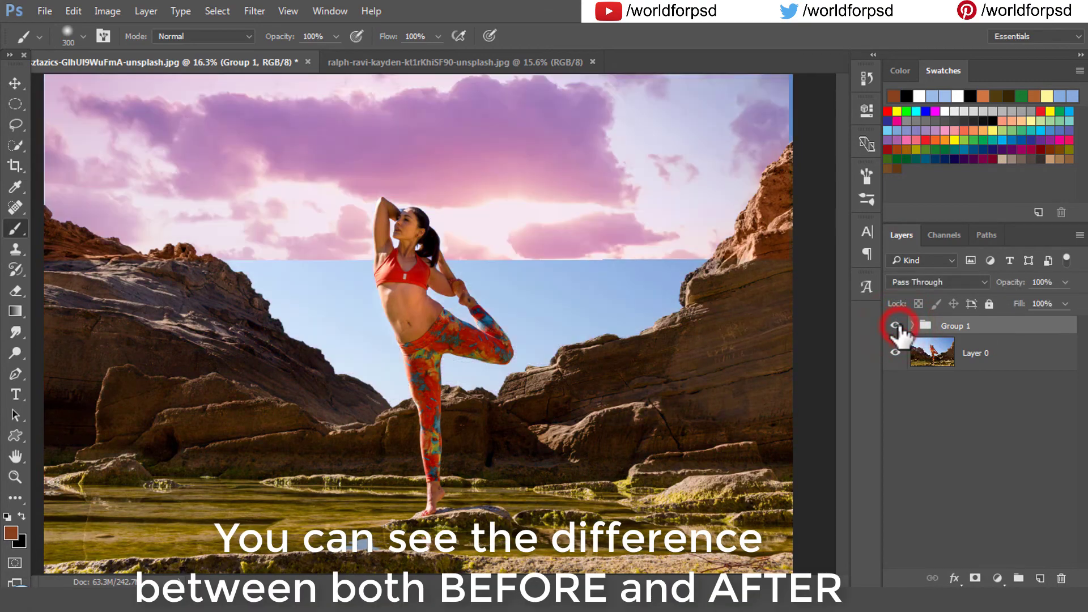
pyautogui.click(897, 326)
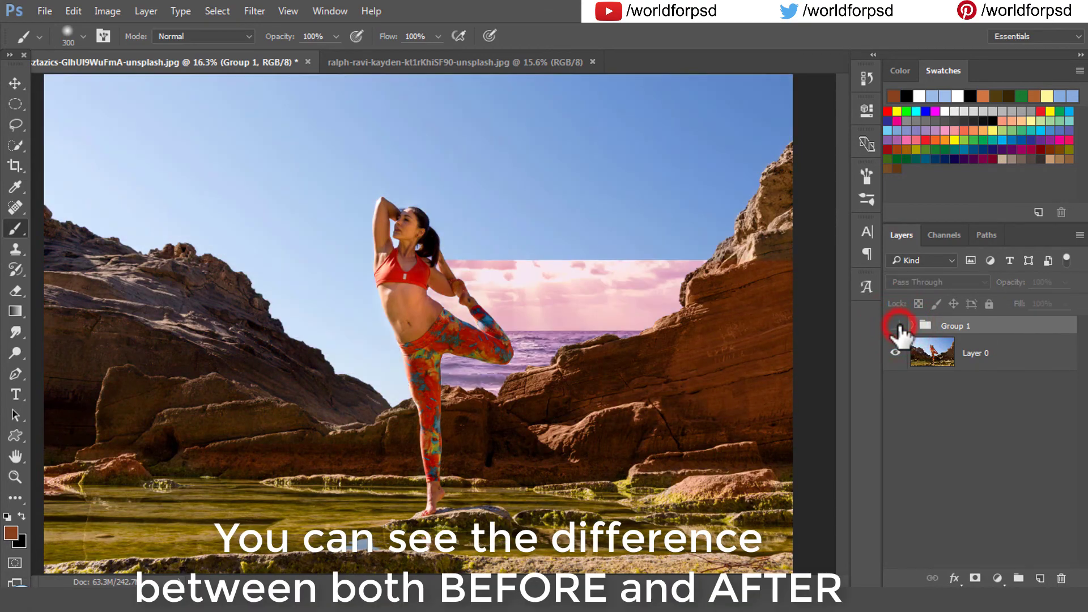
pyautogui.click(897, 326)
pyautogui.click(912, 326)
pyautogui.click(968, 358)
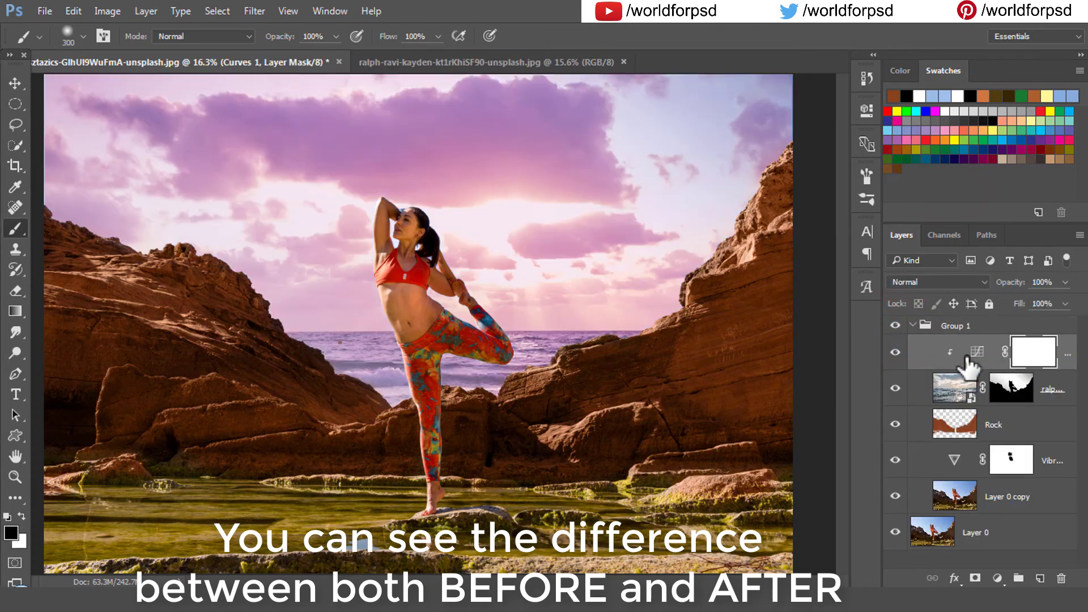